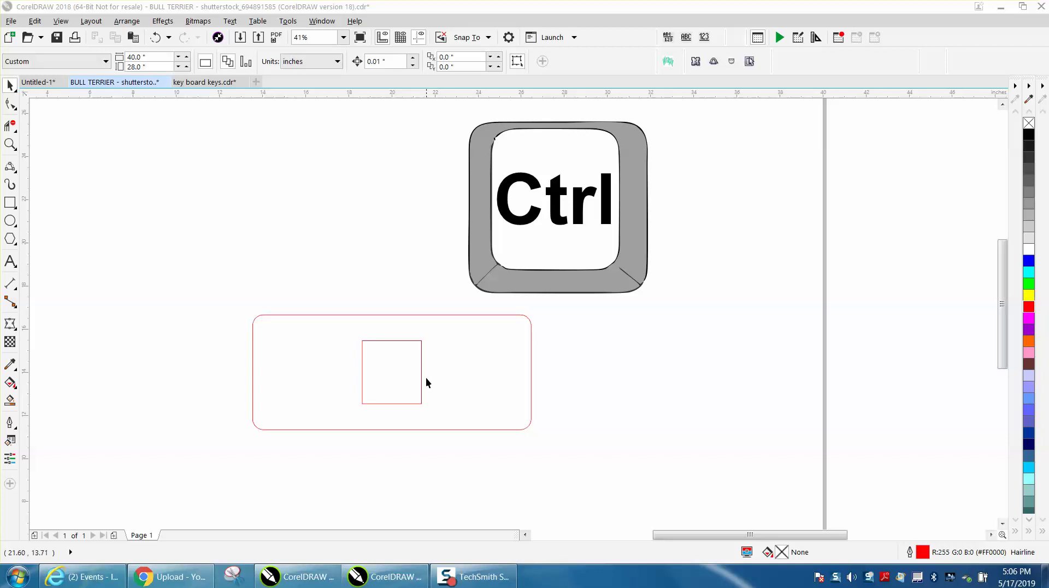
Step: Try moving the small square, undo it, and reselect the inner square
{"action": "left_click_drag", "start_coordinate": [421, 373], "coordinate": [545, 377]}
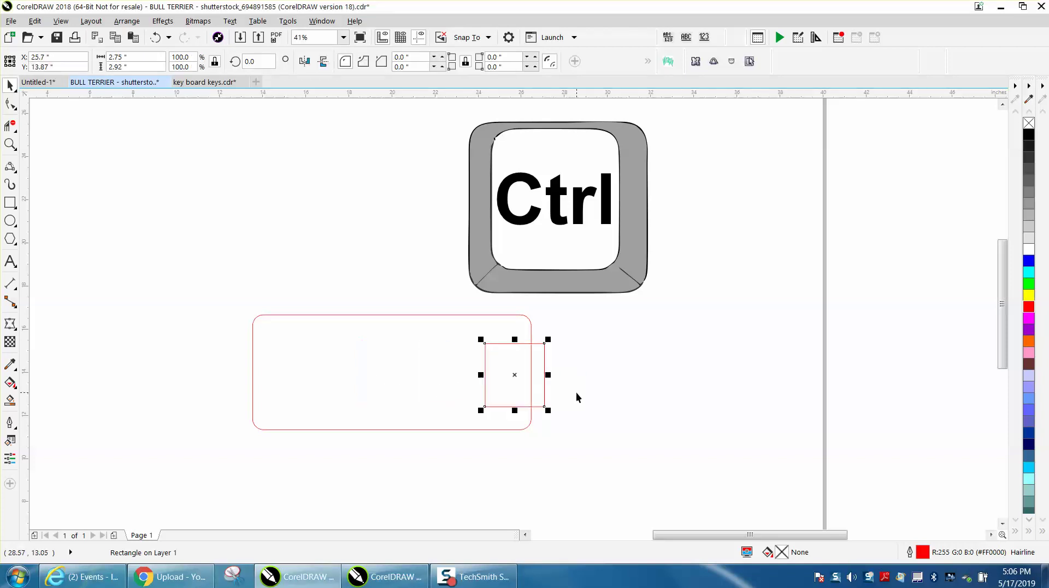
{"action": "left_click", "coordinate": [156, 37]}
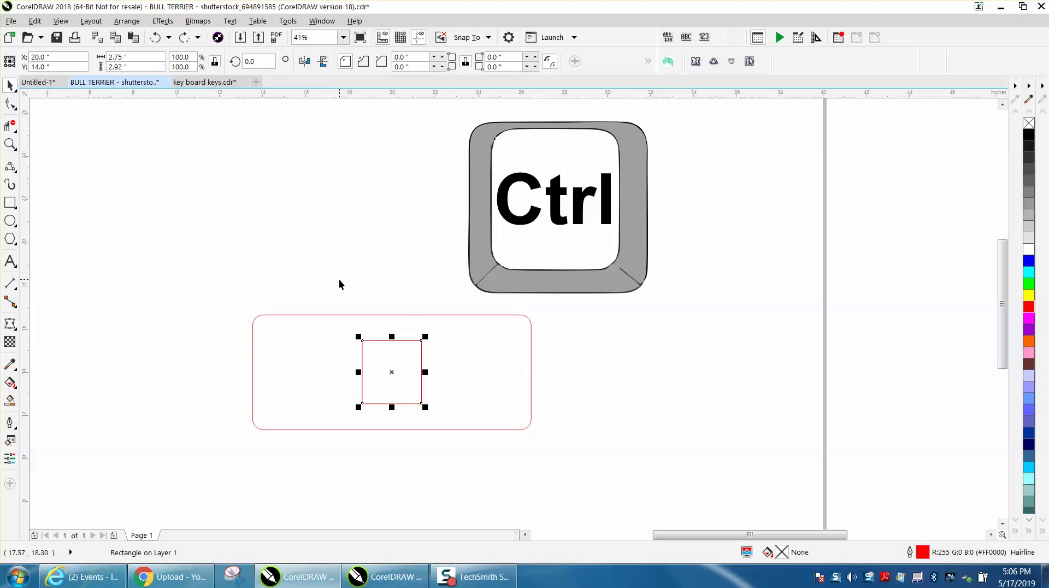
{"action": "left_click", "coordinate": [426, 337]}
{"action": "left_click", "coordinate": [436, 315]}
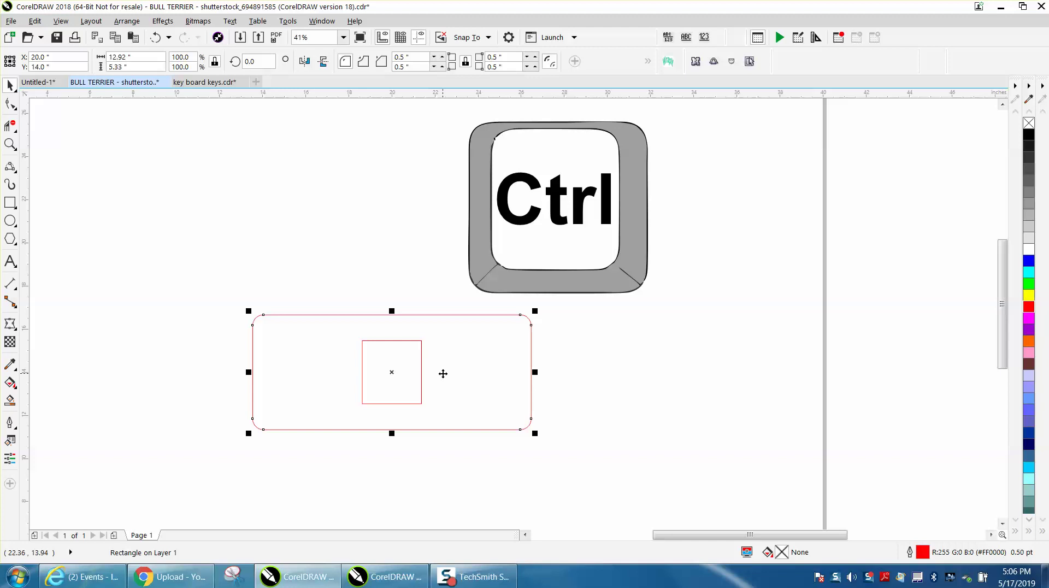
{"action": "left_click", "coordinate": [409, 341]}
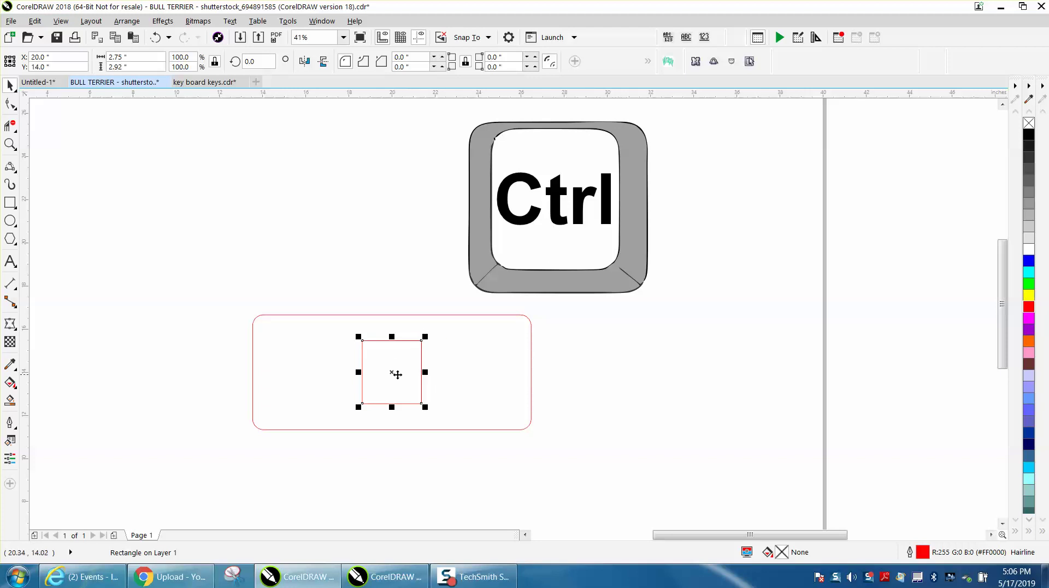
Step: Move the square over the rectangle's right edge and erase it with the edge beneath
{"action": "left_click_drag", "start_coordinate": [393, 370], "coordinate": [528, 373]}
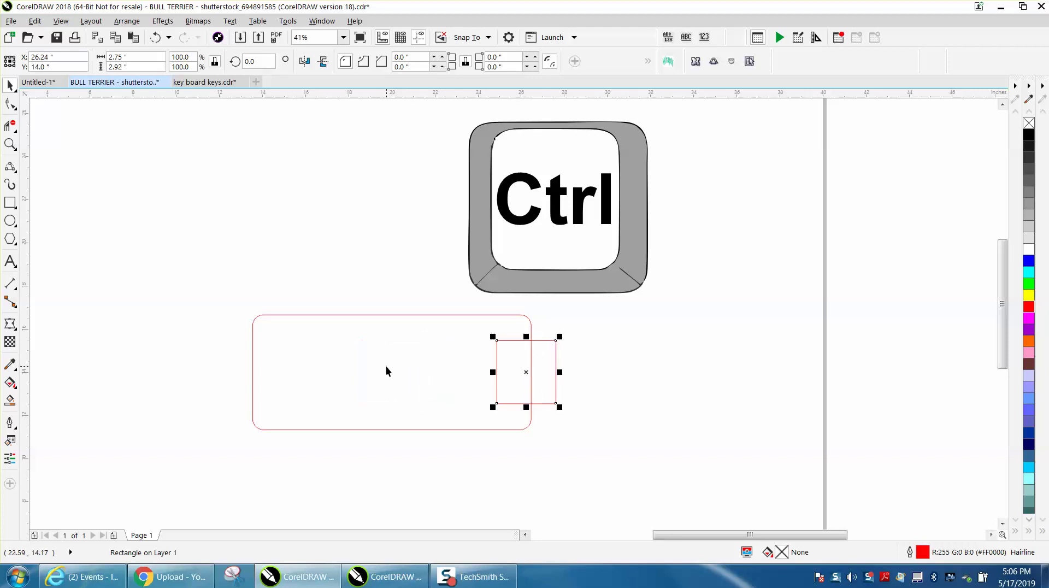
{"action": "left_click", "coordinate": [11, 126]}
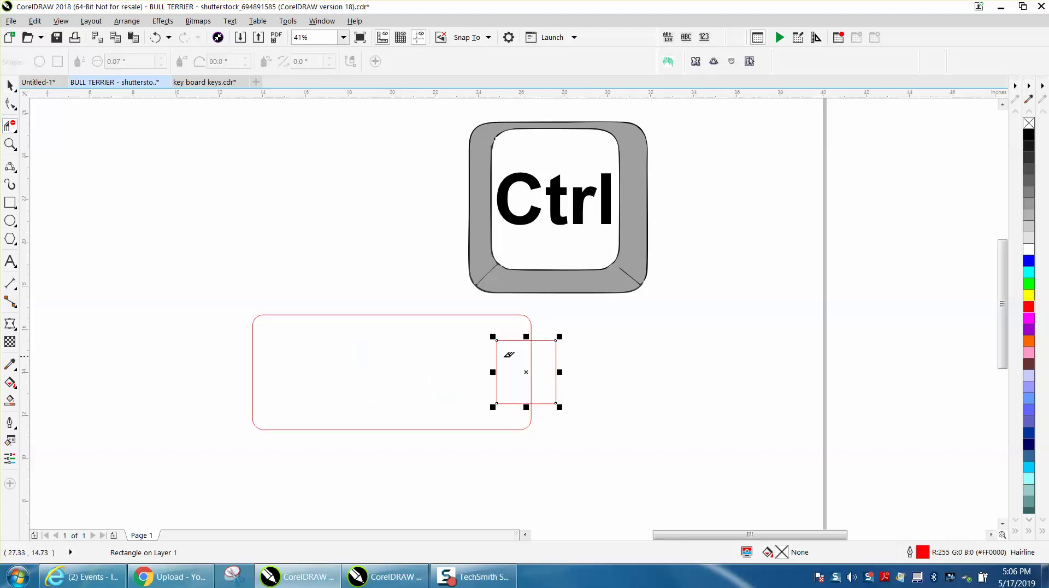
{"action": "left_click_drag", "start_coordinate": [467, 354], "coordinate": [608, 369]}
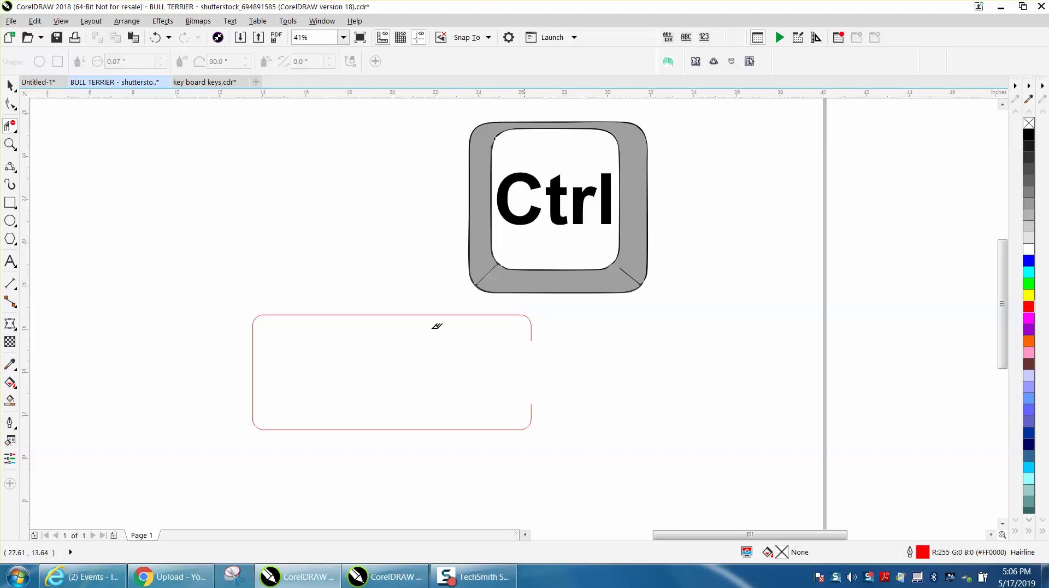
{"action": "left_click", "coordinate": [10, 85]}
{"action": "left_click", "coordinate": [17, 174]}
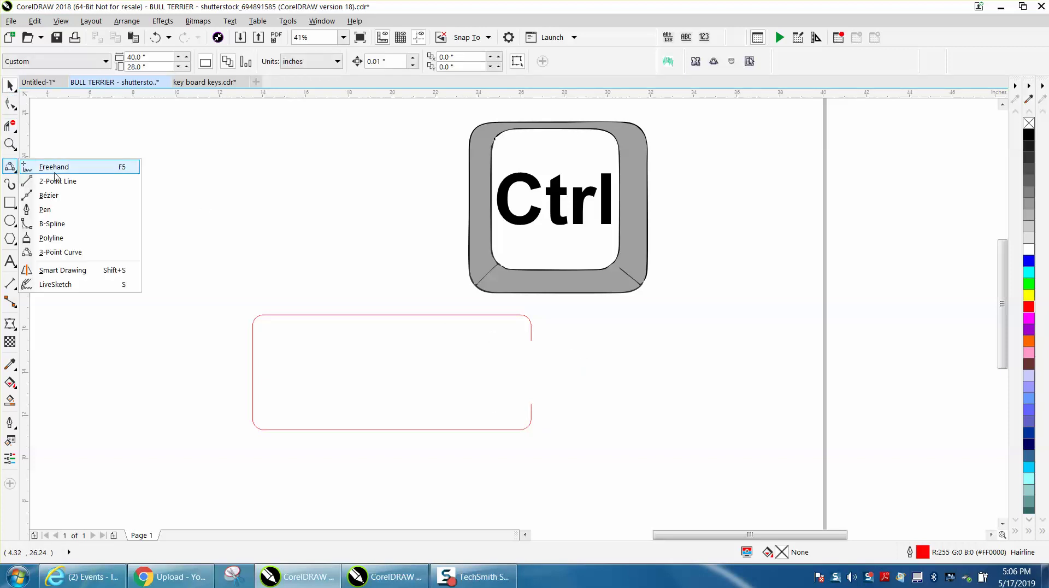
Step: Draw a 3-point arc across the right-edge gap, bulging outward into a half circle
{"action": "left_click", "coordinate": [74, 253]}
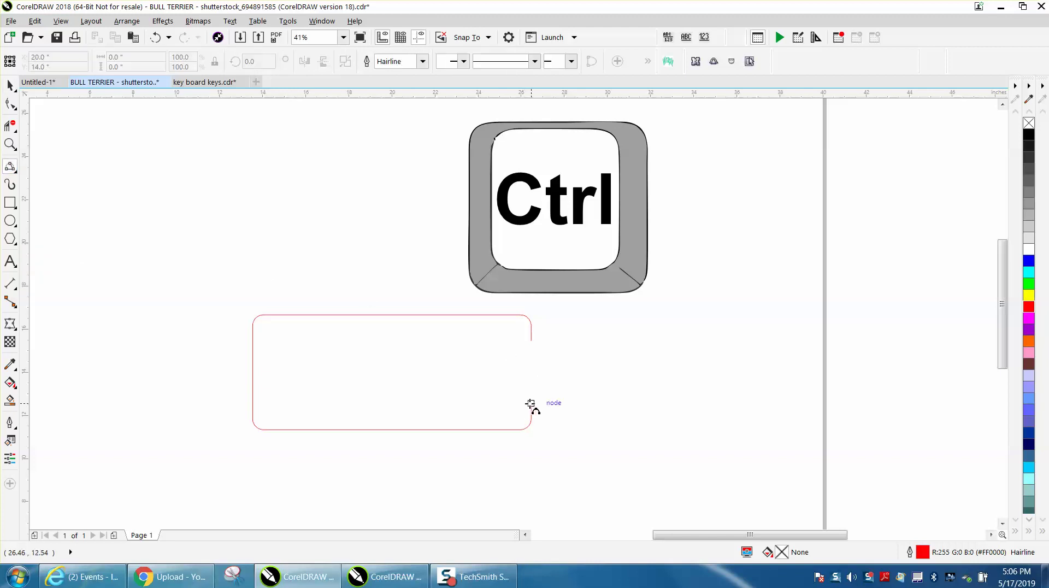
{"action": "left_click_drag", "start_coordinate": [532, 405], "coordinate": [532, 341]}
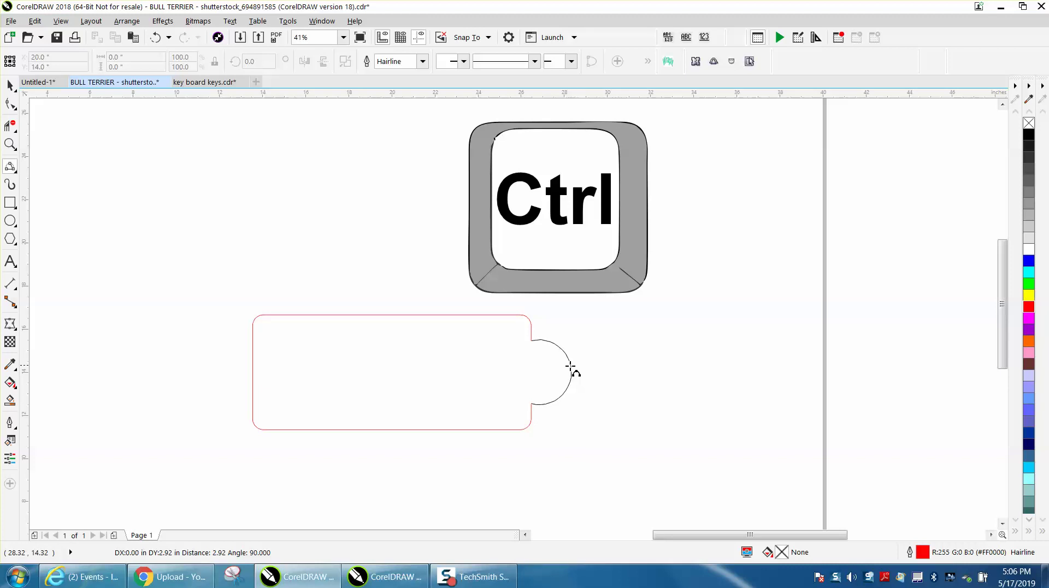
{"action": "left_click", "coordinate": [568, 367]}
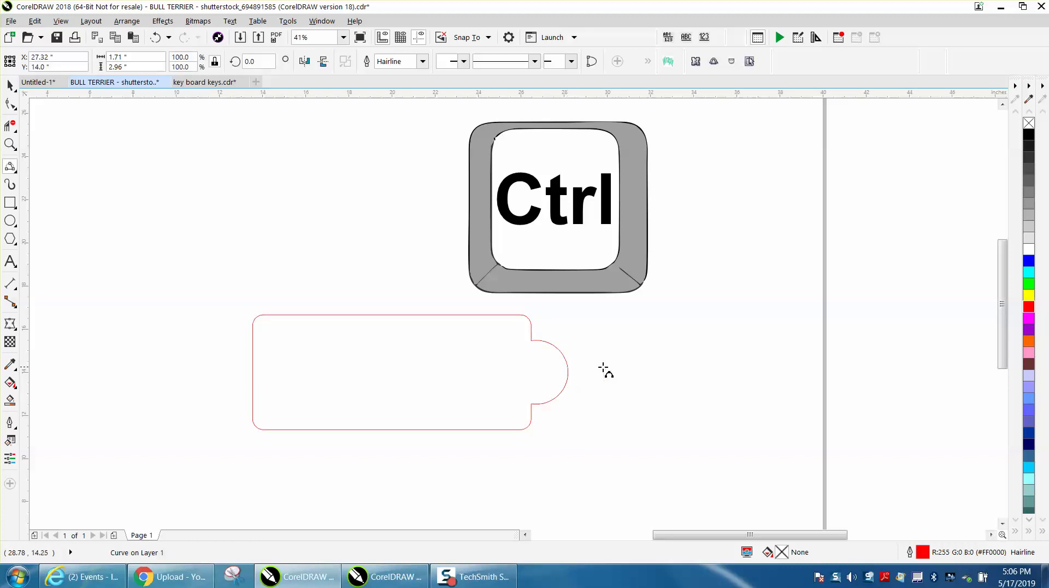
{"action": "left_click", "coordinate": [11, 86]}
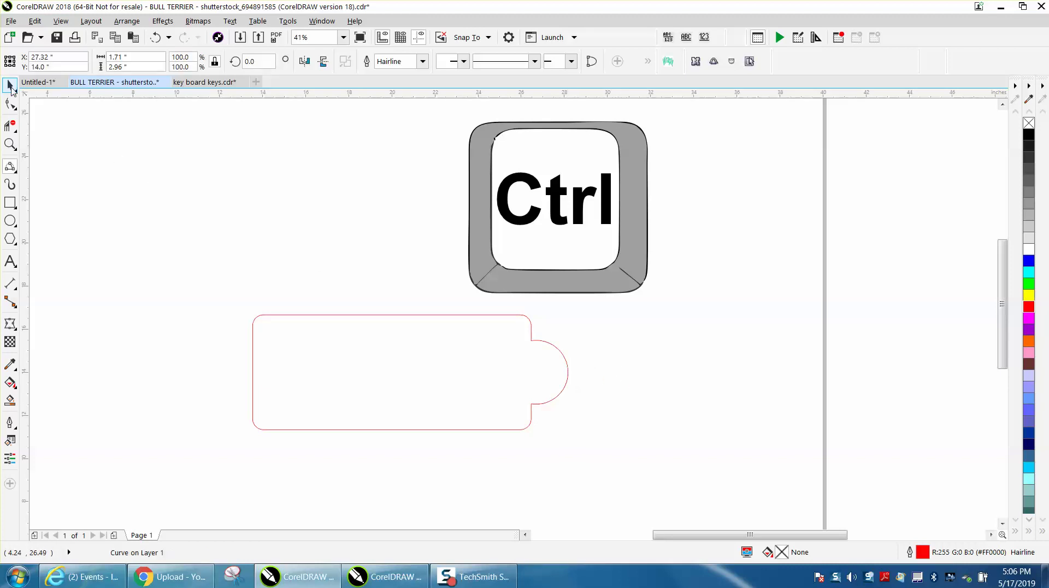
Step: Marquee-select the rectangle and arc, combine them with Ctrl+L, and nudge the result right
{"action": "left_click", "coordinate": [195, 178]}
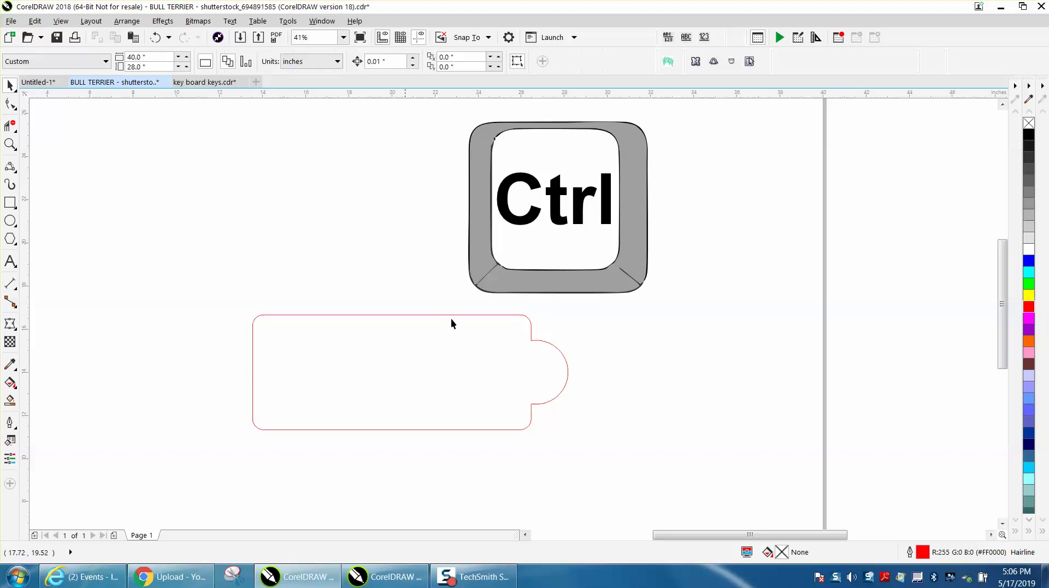
{"action": "left_click", "coordinate": [558, 352]}
{"action": "left_click_drag", "start_coordinate": [231, 312], "coordinate": [522, 464]}
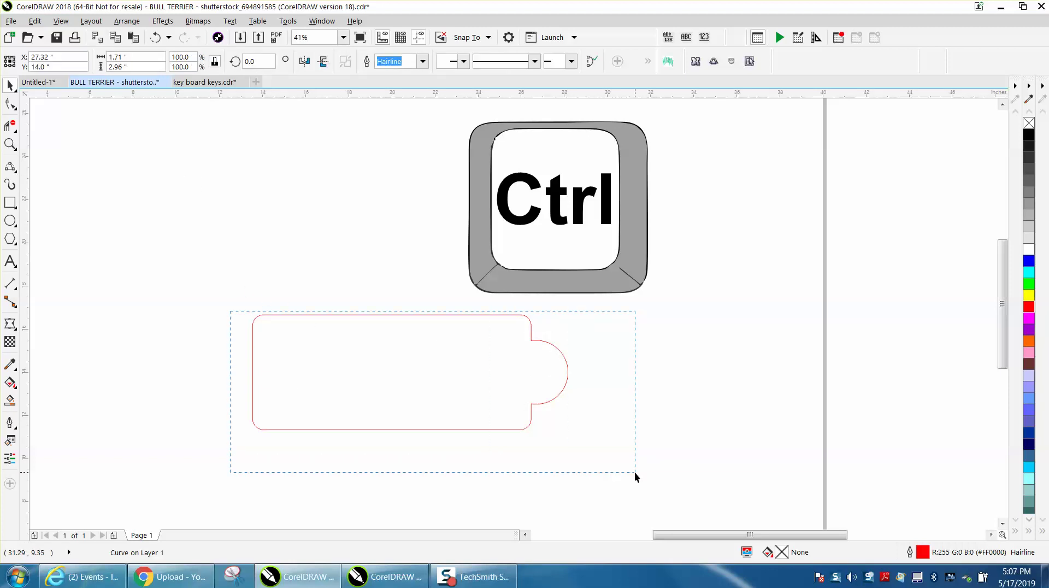
{"action": "left_click_drag", "start_coordinate": [635, 473], "coordinate": [635, 473]}
{"action": "key", "text": "ctrl+l"}
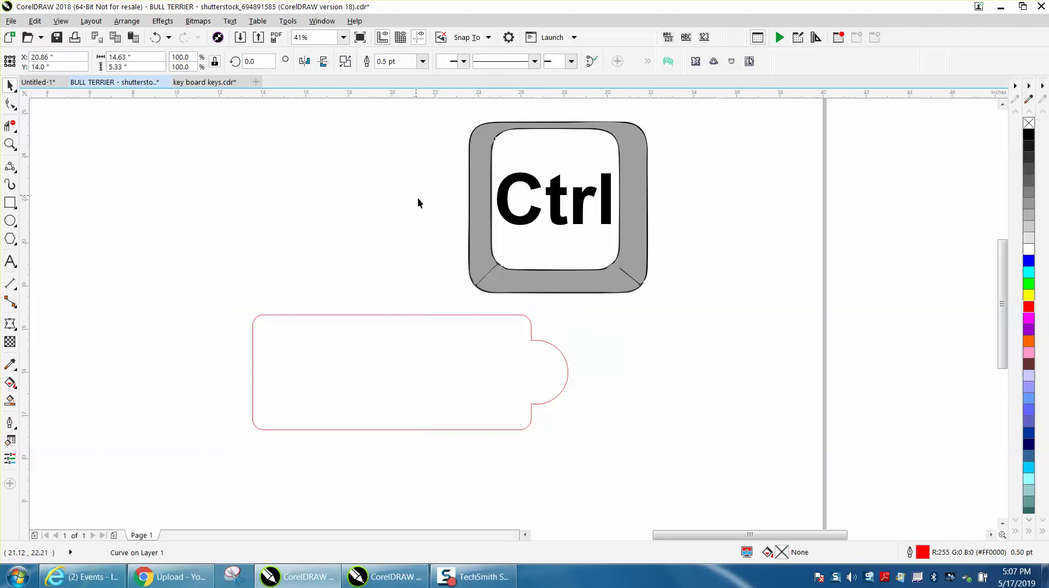
{"action": "left_click_drag", "start_coordinate": [556, 350], "coordinate": [596, 352]}
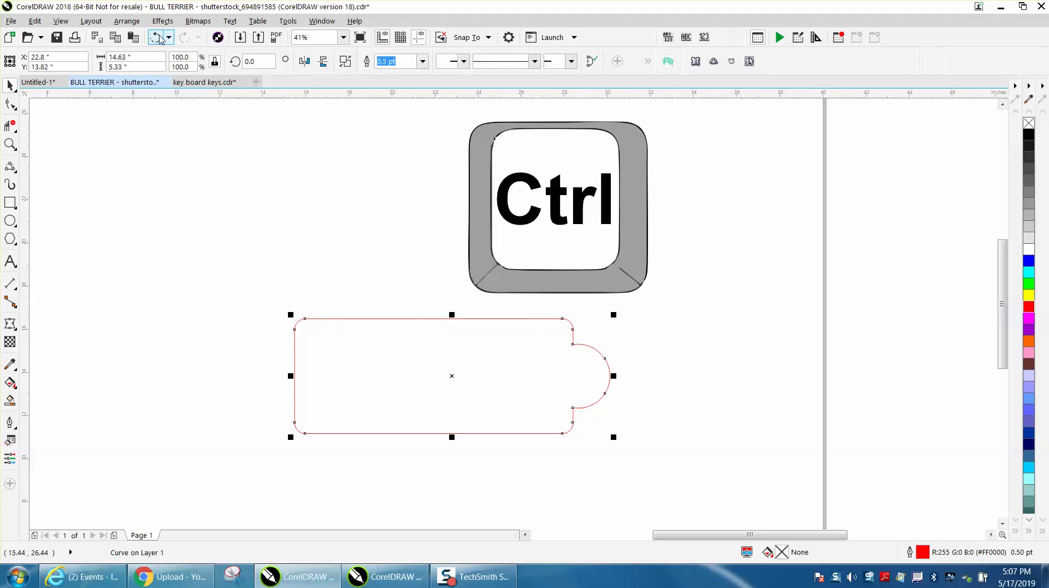
{"action": "left_click", "coordinate": [10, 144]}
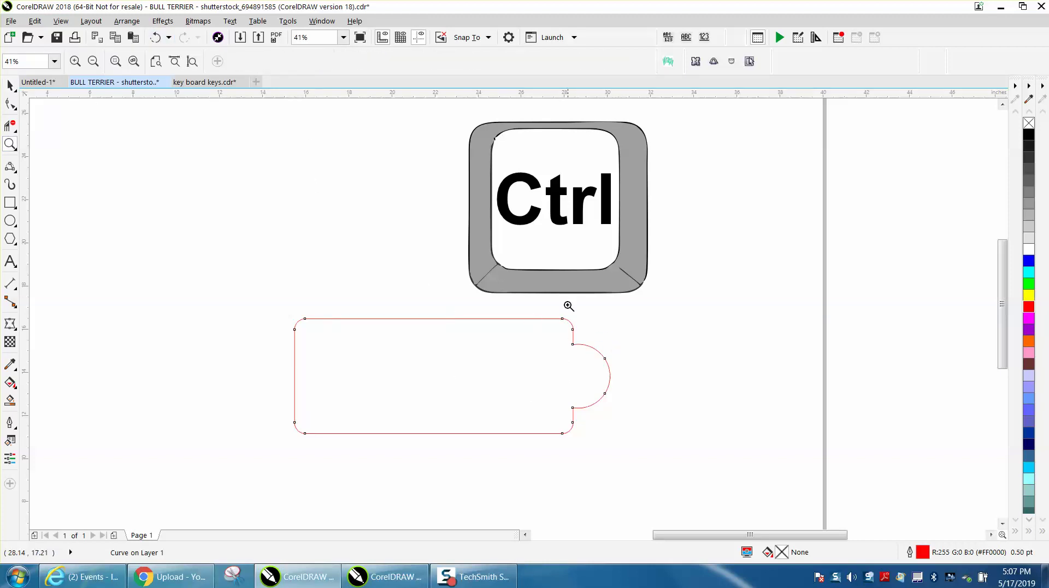
{"action": "left_click_drag", "start_coordinate": [567, 323], "coordinate": [634, 395]}
{"action": "left_click", "coordinate": [9, 103]}
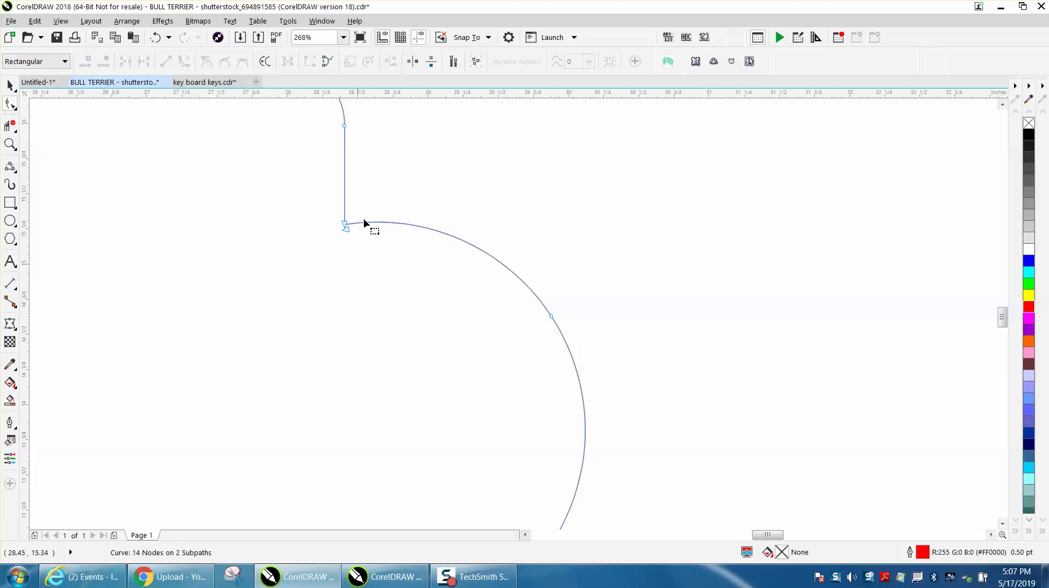
{"action": "left_click", "coordinate": [10, 143]}
{"action": "left_click_drag", "start_coordinate": [297, 203], "coordinate": [405, 259]}
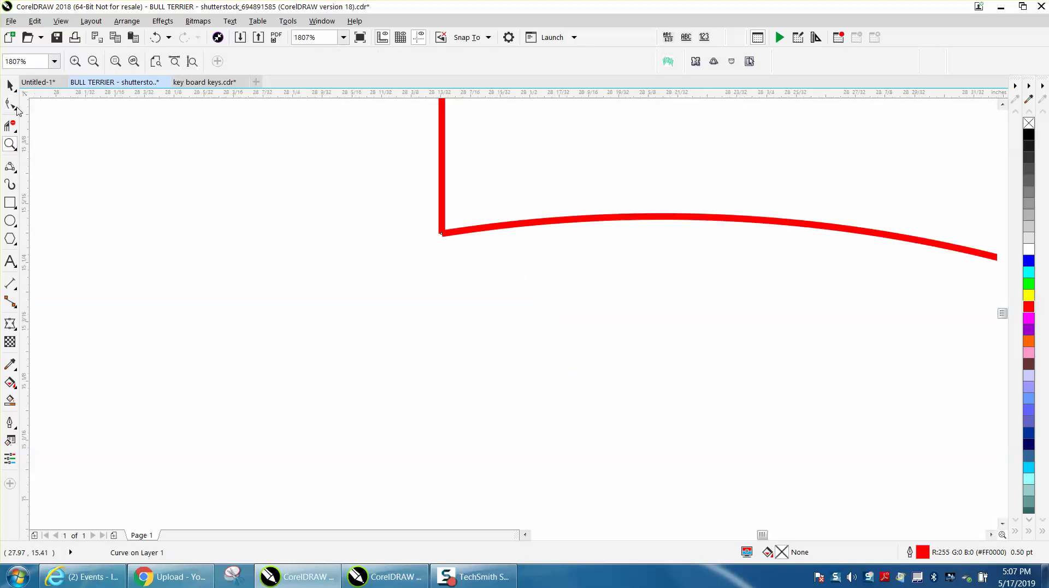
{"action": "left_click", "coordinate": [10, 103]}
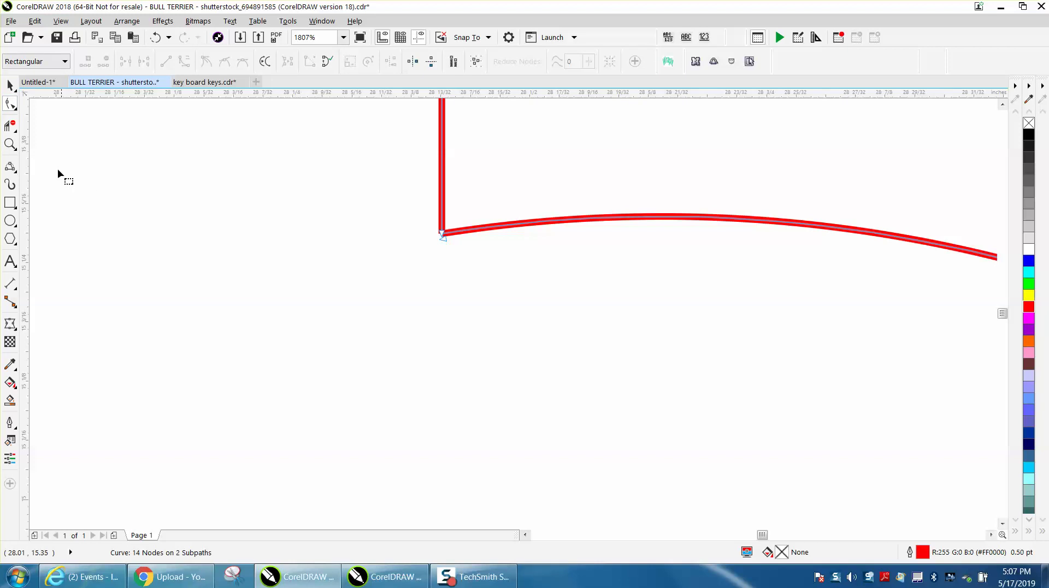
{"action": "left_click", "coordinate": [11, 144]}
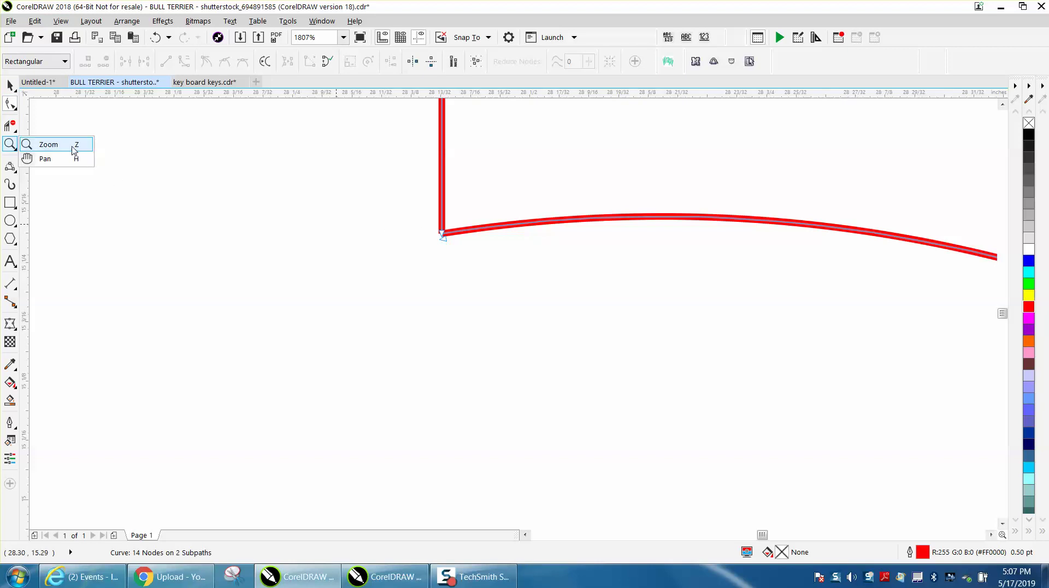
{"action": "left_click", "coordinate": [69, 148]}
{"action": "left_click_drag", "start_coordinate": [432, 219], "coordinate": [513, 257]}
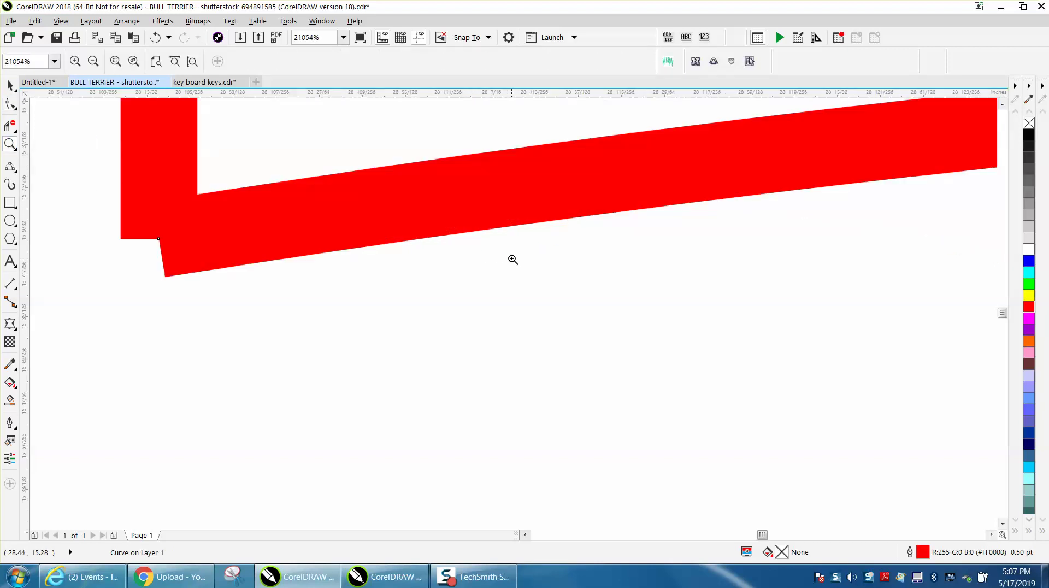
{"action": "key", "text": "F10"}
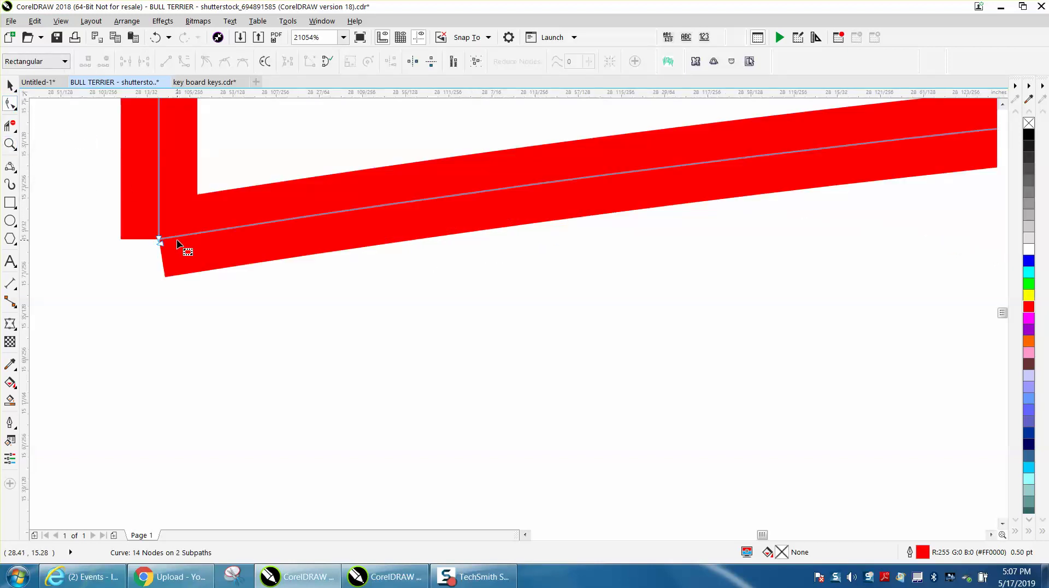
{"action": "scroll", "coordinate": [176, 239], "scroll_direction": "down", "scroll_amount": 9}
{"action": "scroll", "coordinate": [275, 240], "scroll_direction": "down", "scroll_amount": 4}
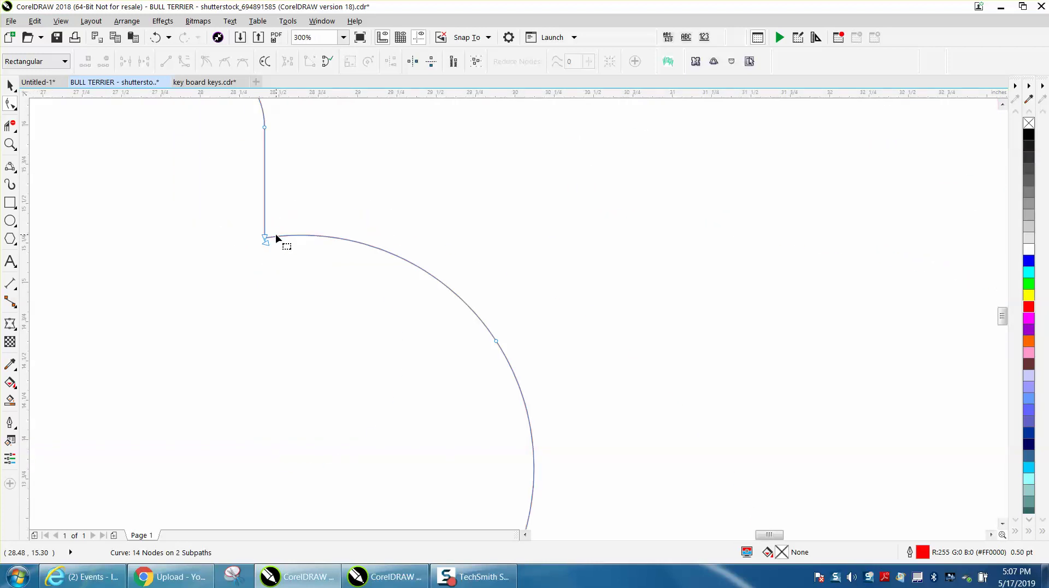
{"action": "left_click", "coordinate": [156, 39]}
Step: Undo the combine and remove the earlier half-circle arc
{"action": "left_click", "coordinate": [156, 39]}
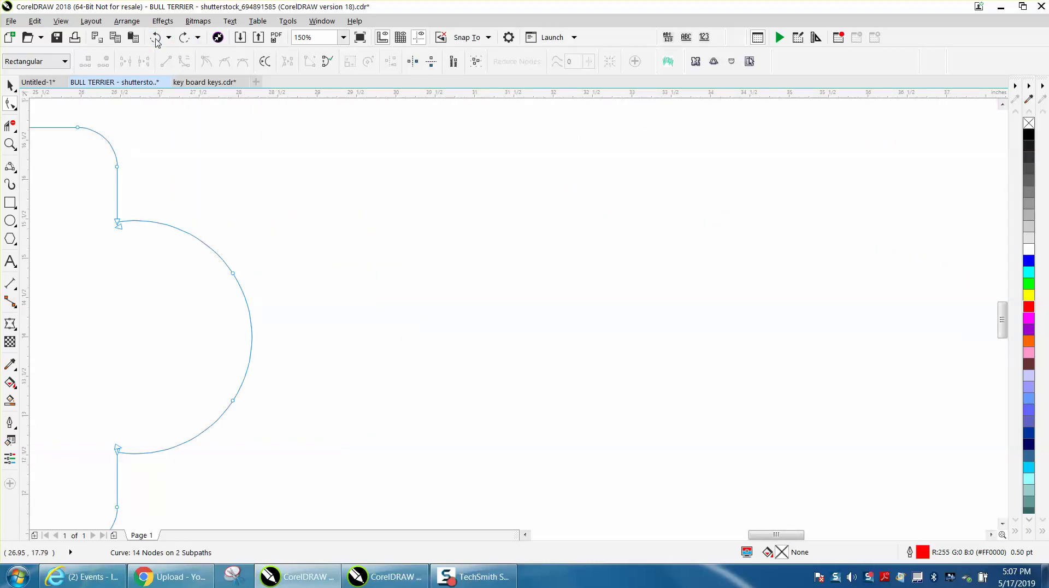
{"action": "left_click", "coordinate": [156, 40]}
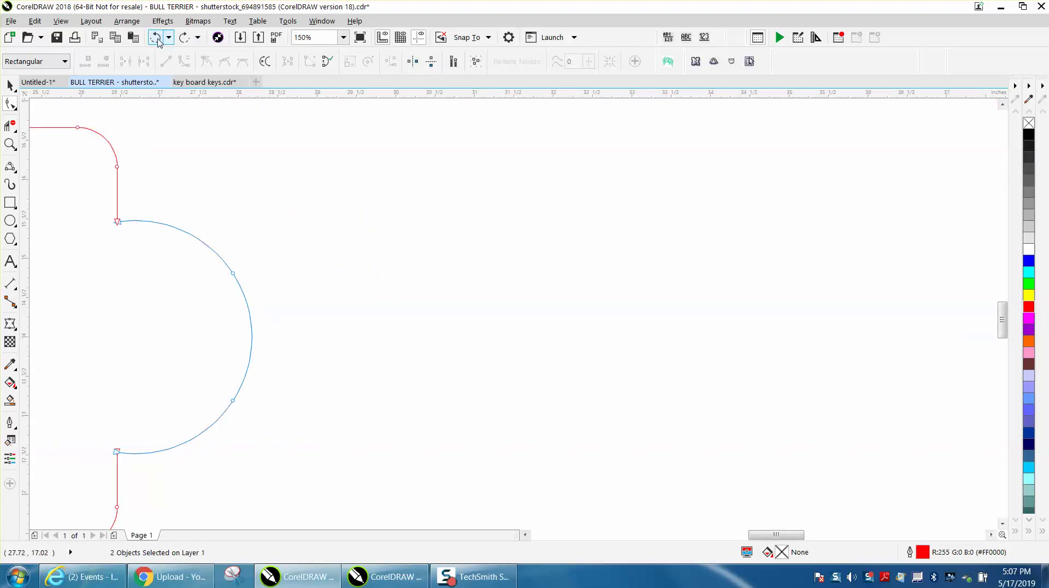
{"action": "left_click", "coordinate": [155, 38]}
{"action": "scroll", "coordinate": [355, 187], "scroll_direction": "down", "scroll_amount": 2}
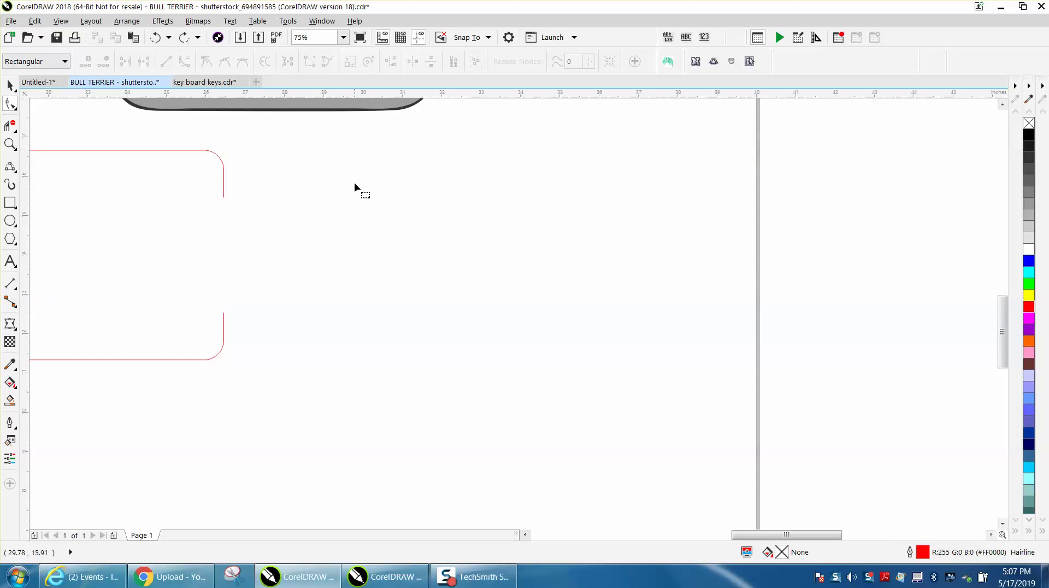
Step: Redraw the half-circle tab with a 3-point arc from the gap's lower end
{"action": "left_click", "coordinate": [17, 172]}
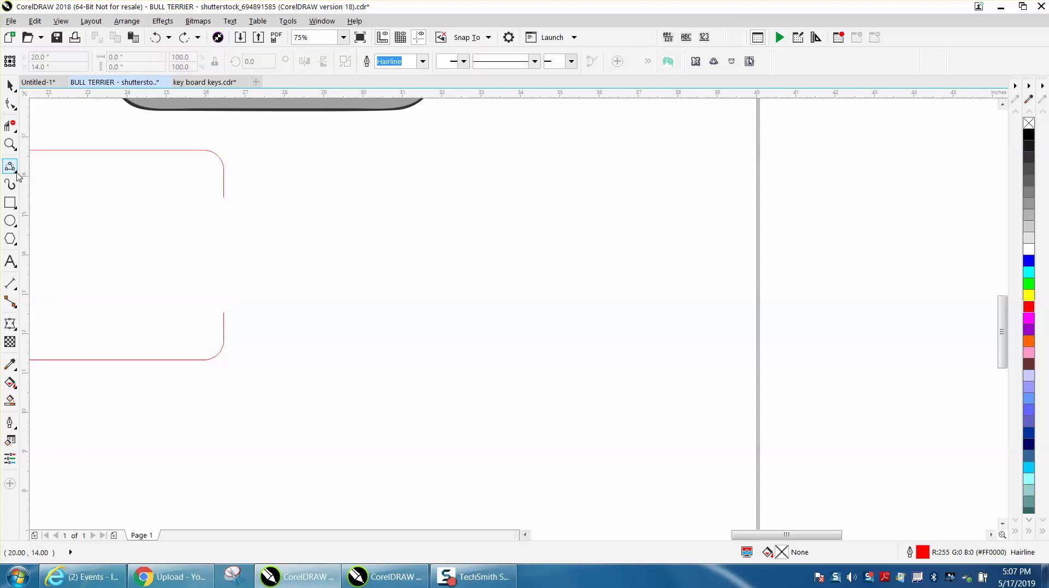
{"action": "left_click", "coordinate": [17, 171]}
{"action": "left_click", "coordinate": [54, 251]}
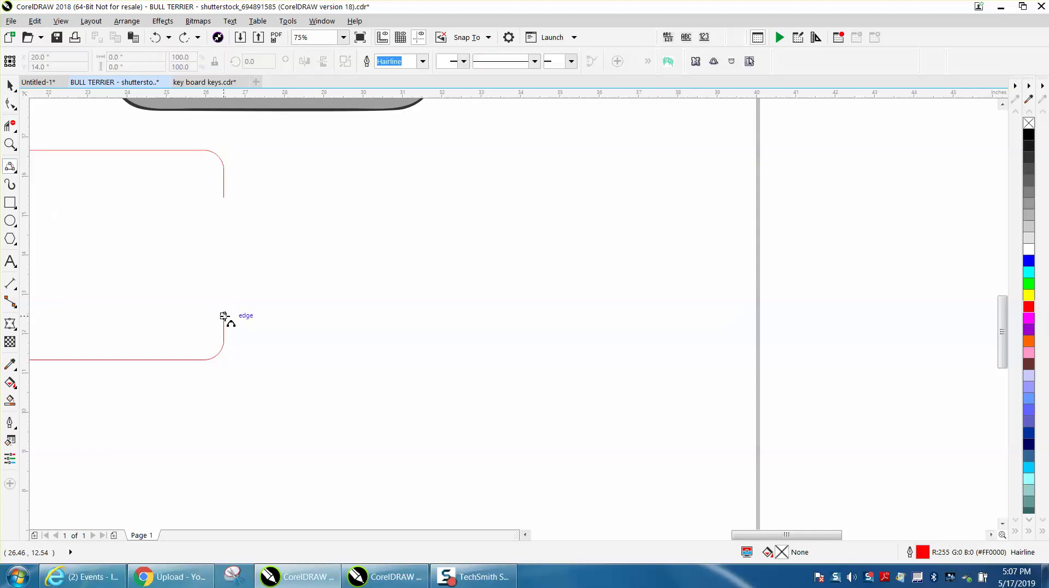
{"action": "left_click_drag", "start_coordinate": [224, 312], "coordinate": [225, 198]}
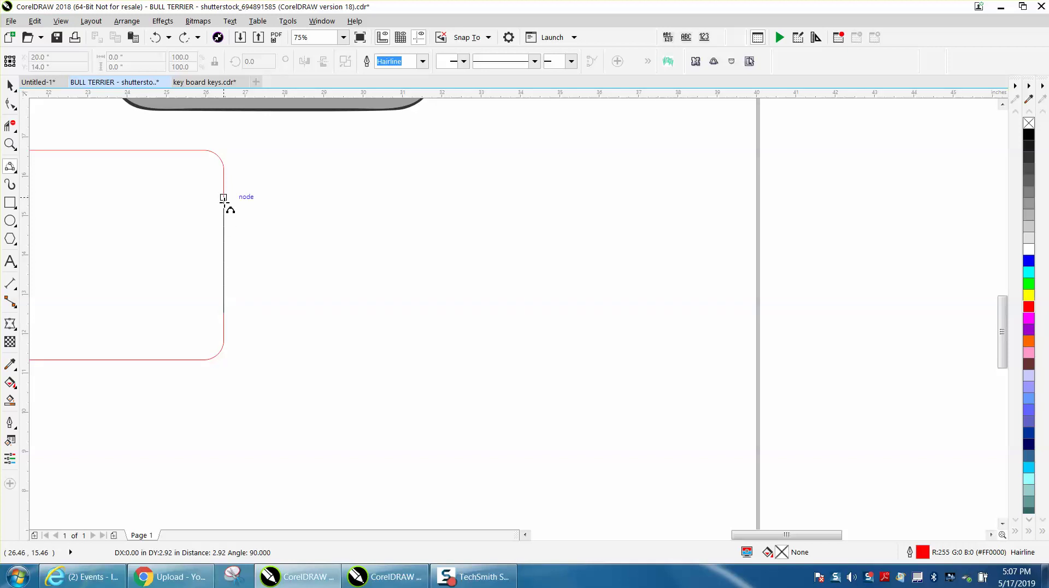
{"action": "left_click", "coordinate": [288, 239]}
{"action": "scroll", "coordinate": [356, 275], "scroll_direction": "down", "scroll_amount": 1}
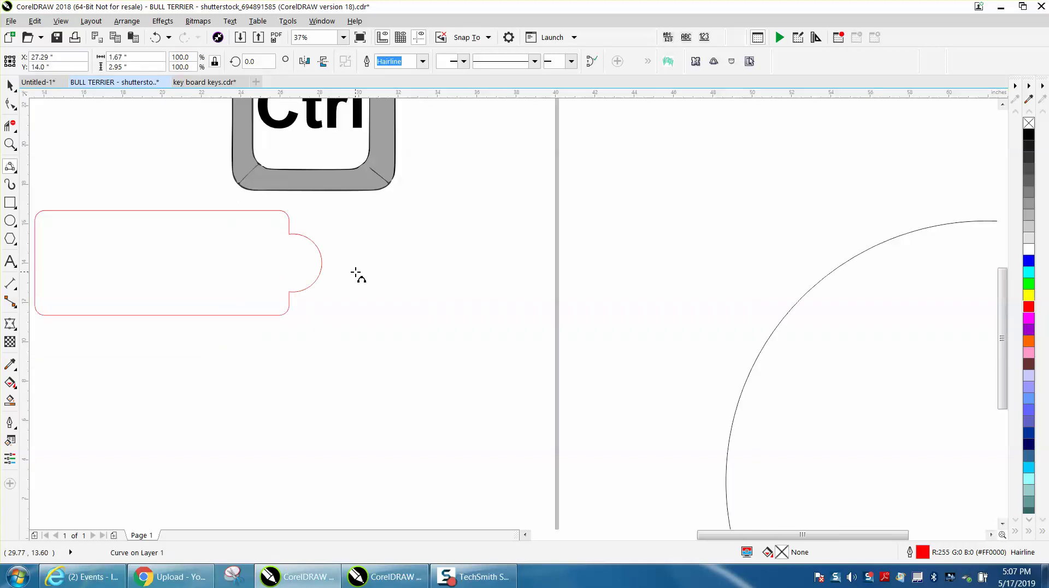
{"action": "left_click", "coordinate": [10, 401]}
Step: Smart Fill the tab outline, move the new shape down-right, and give it no fill and a red outline
{"action": "left_click", "coordinate": [134, 270]}
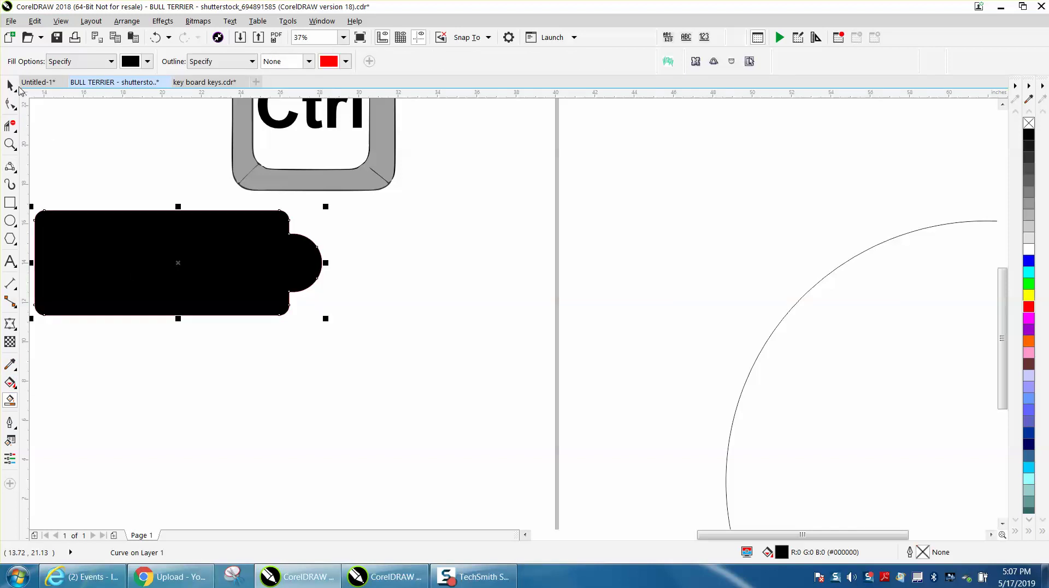
{"action": "left_click", "coordinate": [11, 84]}
{"action": "left_click_drag", "start_coordinate": [186, 257], "coordinate": [402, 377]}
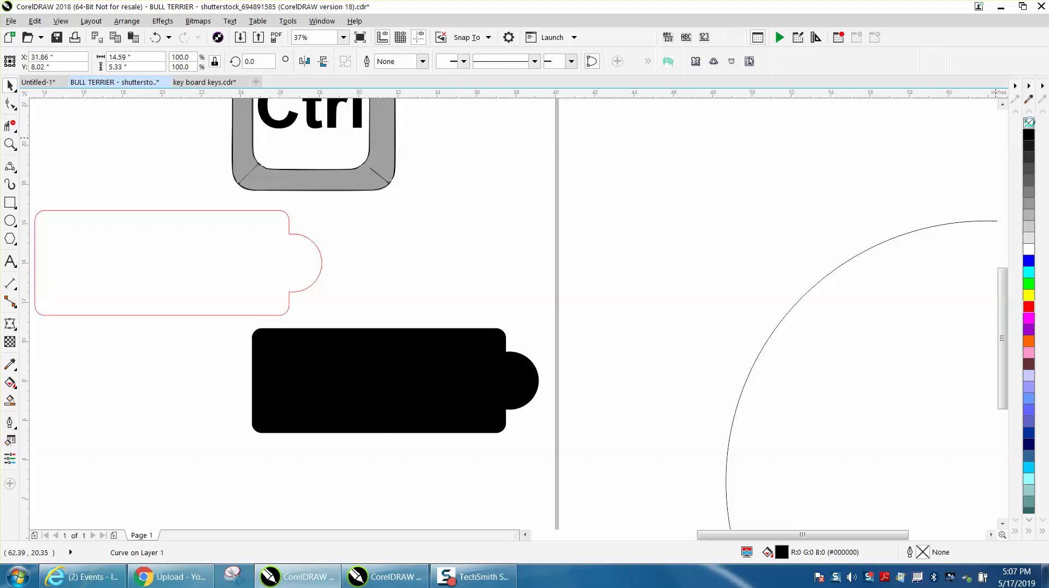
{"action": "left_click", "coordinate": [1029, 123]}
{"action": "right_click", "coordinate": [1029, 307]}
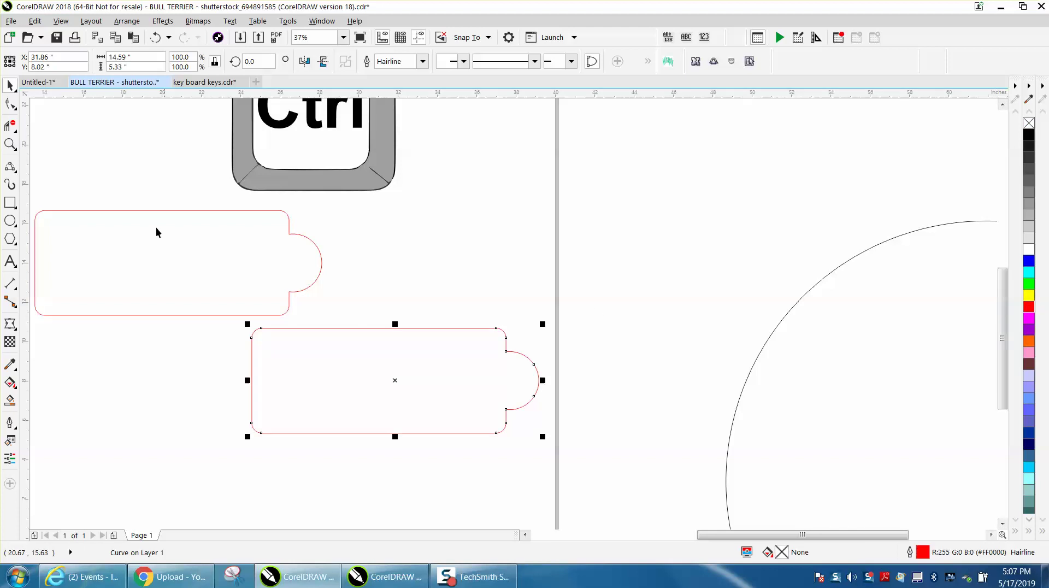
Step: Zoom in to inspect the tab's right bump and the corner where curves join
{"action": "left_click", "coordinate": [10, 144]}
{"action": "left_click_drag", "start_coordinate": [497, 339], "coordinate": [534, 368]}
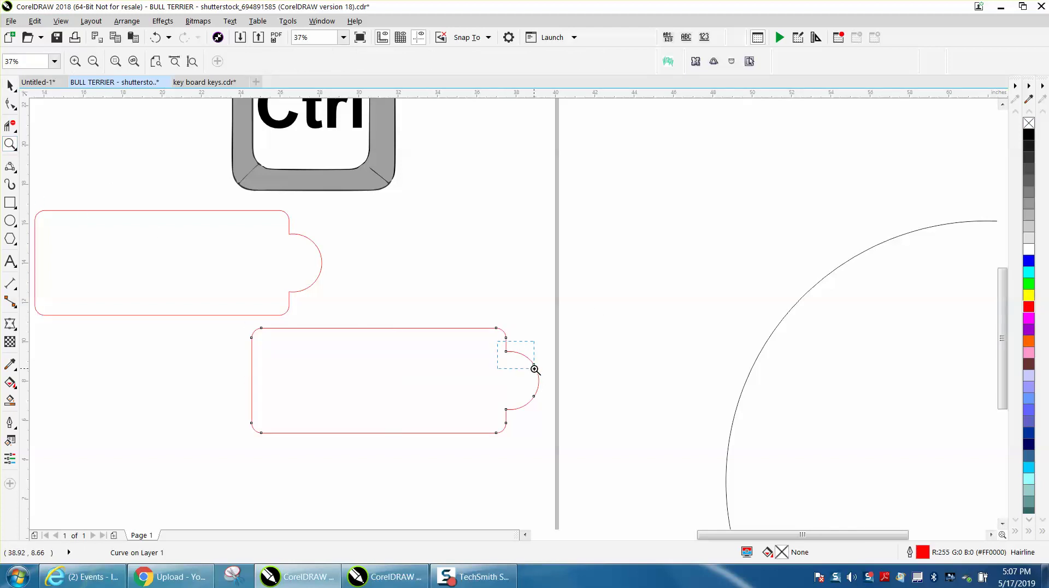
{"action": "left_click_drag", "start_coordinate": [356, 262], "coordinate": [395, 284]}
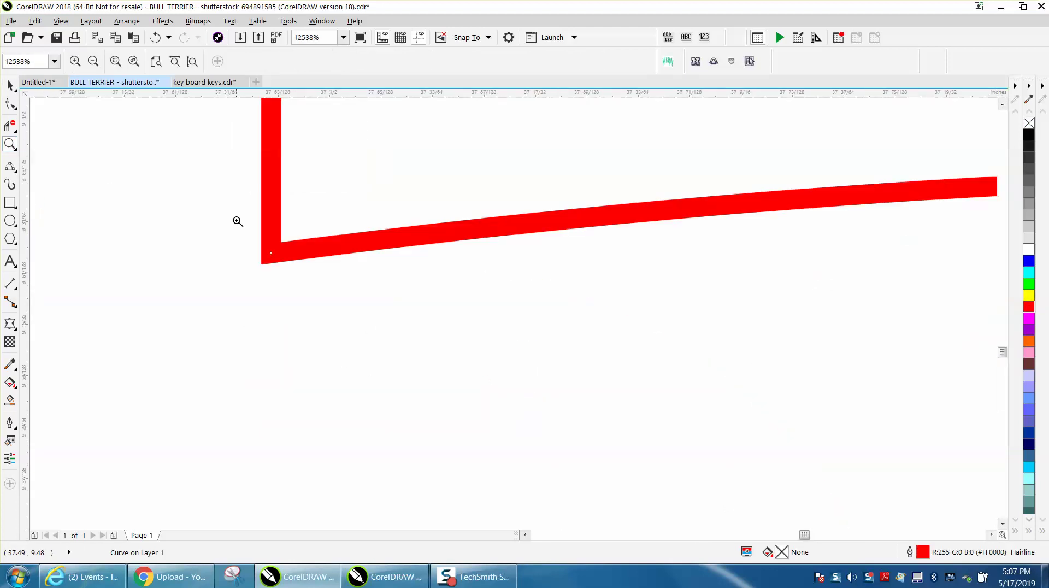
{"action": "scroll", "coordinate": [344, 280], "scroll_direction": "down", "scroll_amount": 8}
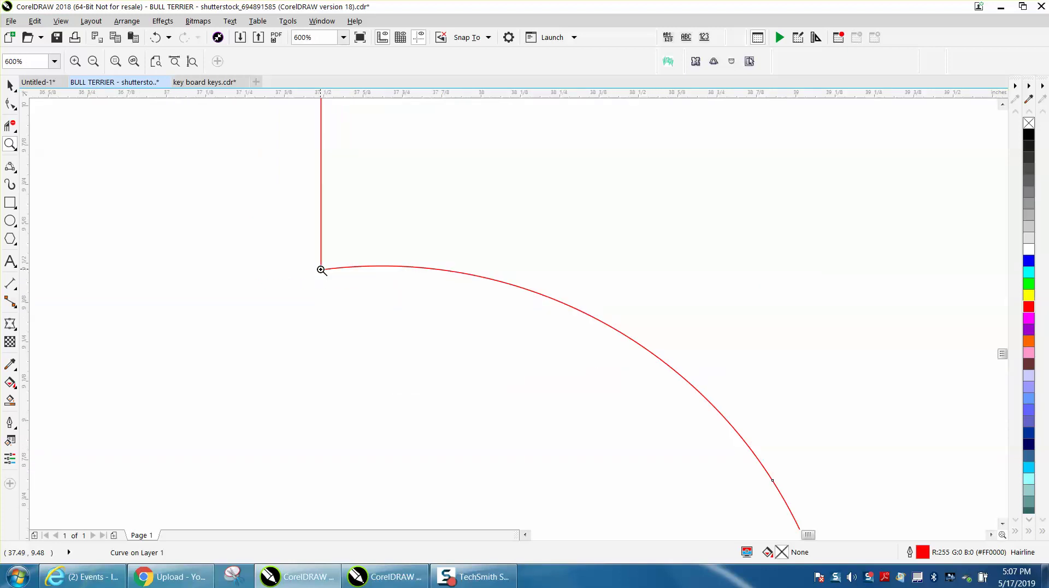
{"action": "scroll", "coordinate": [321, 269], "scroll_direction": "down", "scroll_amount": 3}
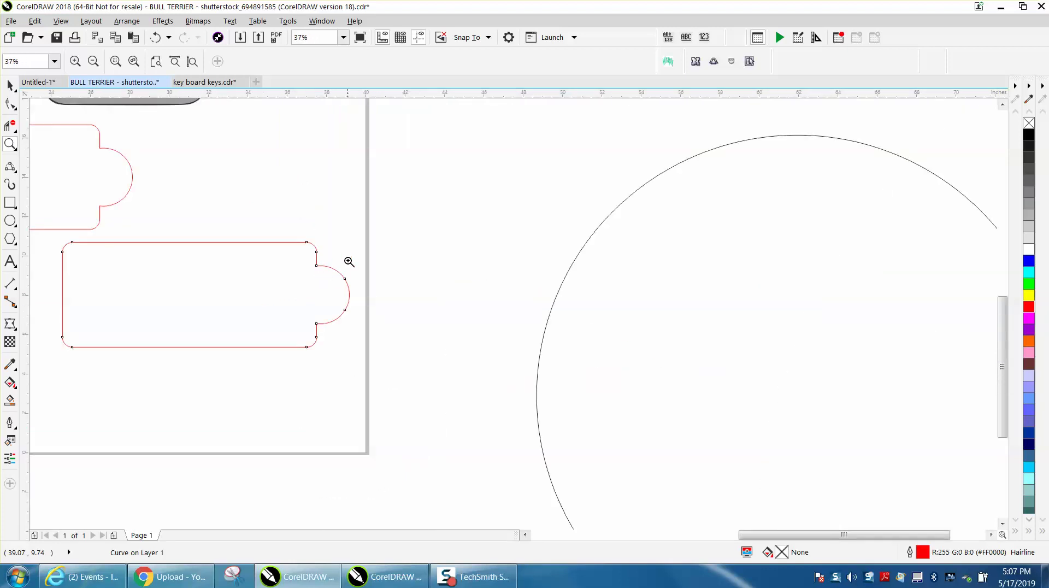
{"action": "scroll", "coordinate": [361, 264], "scroll_direction": "down", "scroll_amount": 1}
Step: Delete the original upper tab outline and drag the merged copy up-left to 20", 14"
{"action": "left_click", "coordinate": [10, 85]}
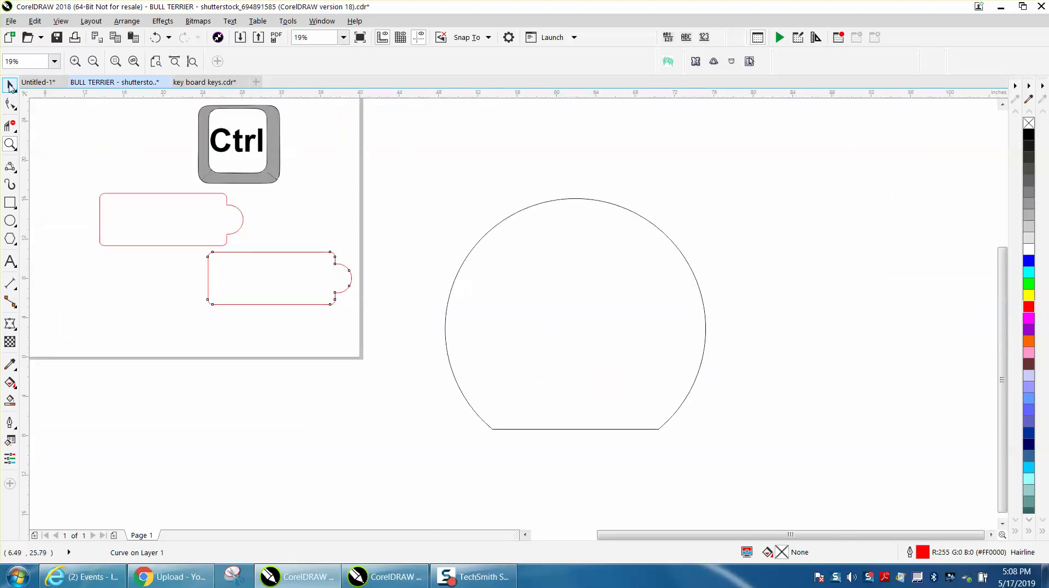
{"action": "left_click", "coordinate": [172, 192]}
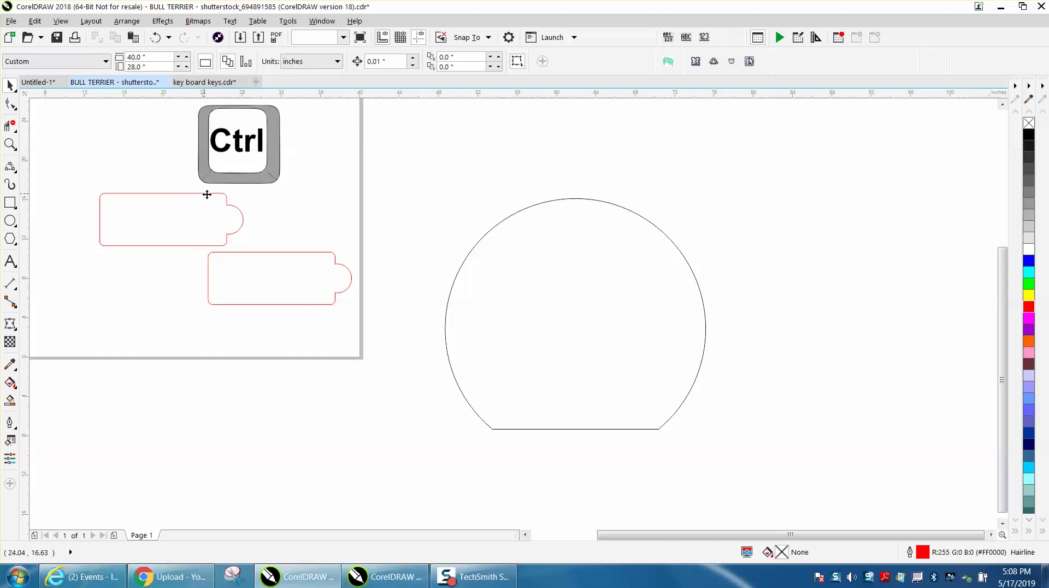
{"action": "left_click", "coordinate": [225, 204]}
{"action": "key", "text": "Delete"}
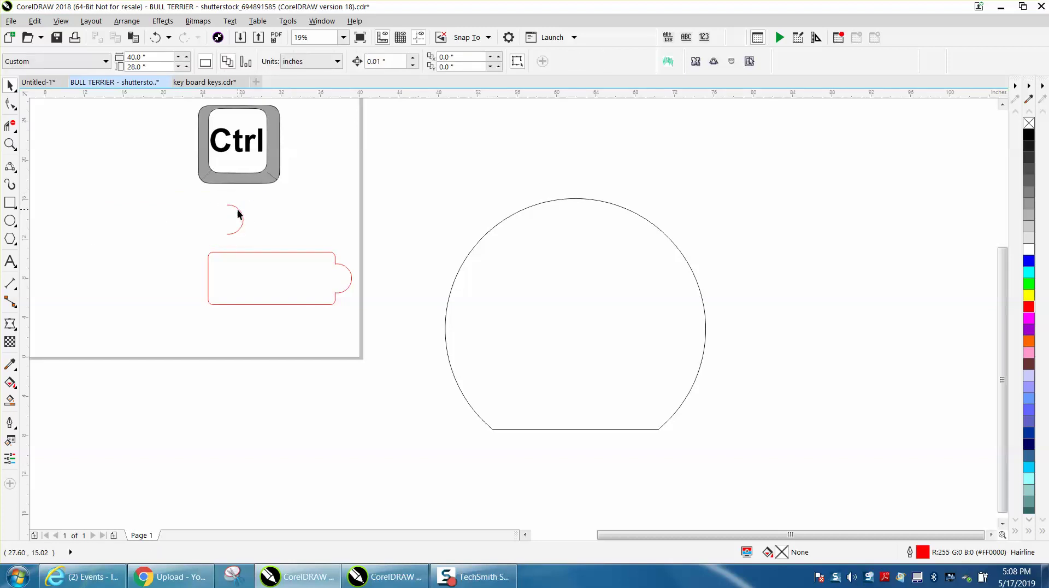
{"action": "left_click", "coordinate": [271, 253]}
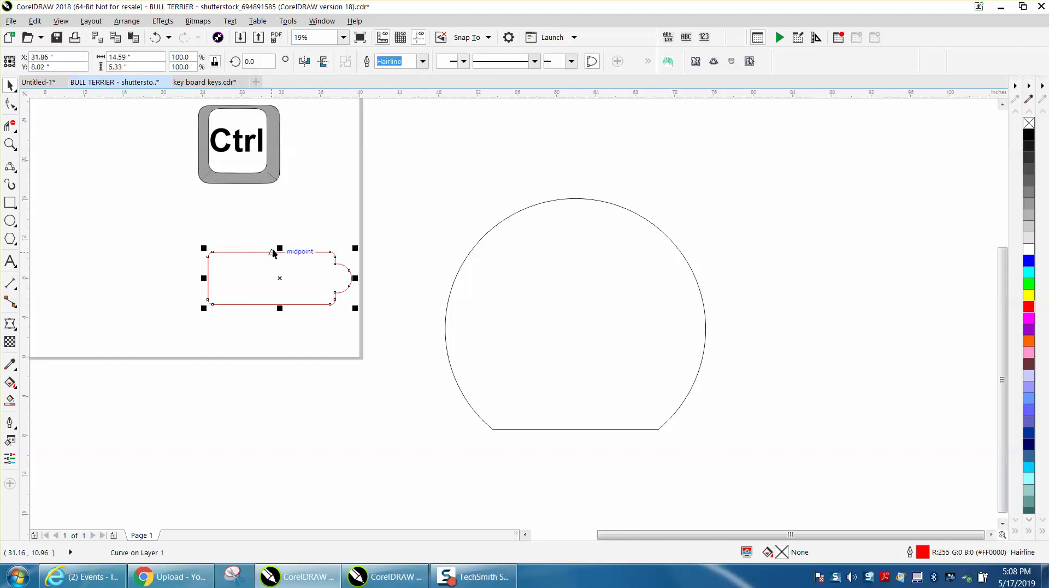
{"action": "left_click_drag", "start_coordinate": [272, 255], "coordinate": [155, 196]}
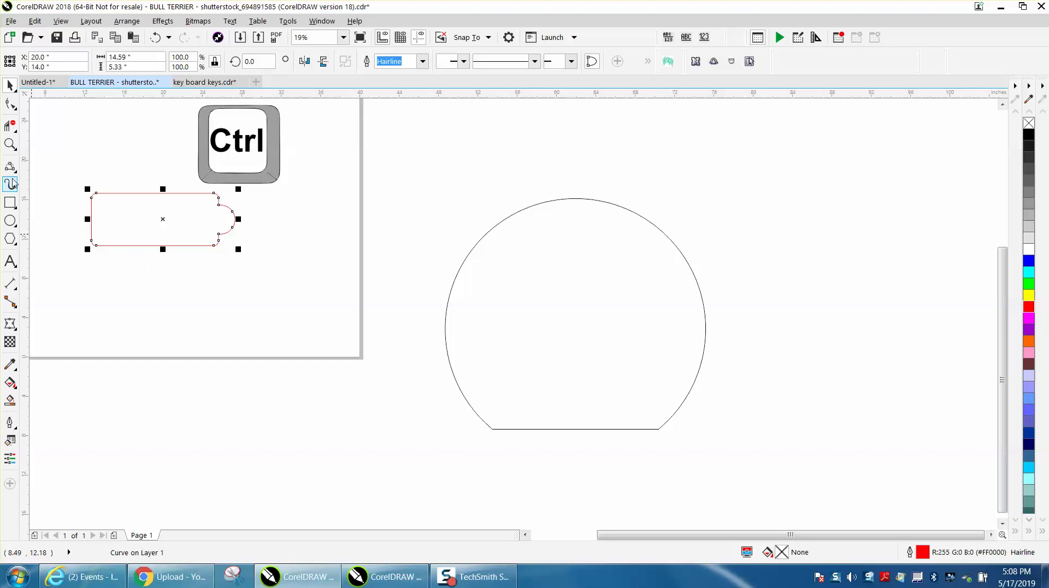
{"action": "left_click", "coordinate": [10, 144]}
Step: Draw a small circle and set it to 0.25" wide at X 20", Y 14"
{"action": "scroll", "coordinate": [152, 210], "scroll_direction": "up", "scroll_amount": 4}
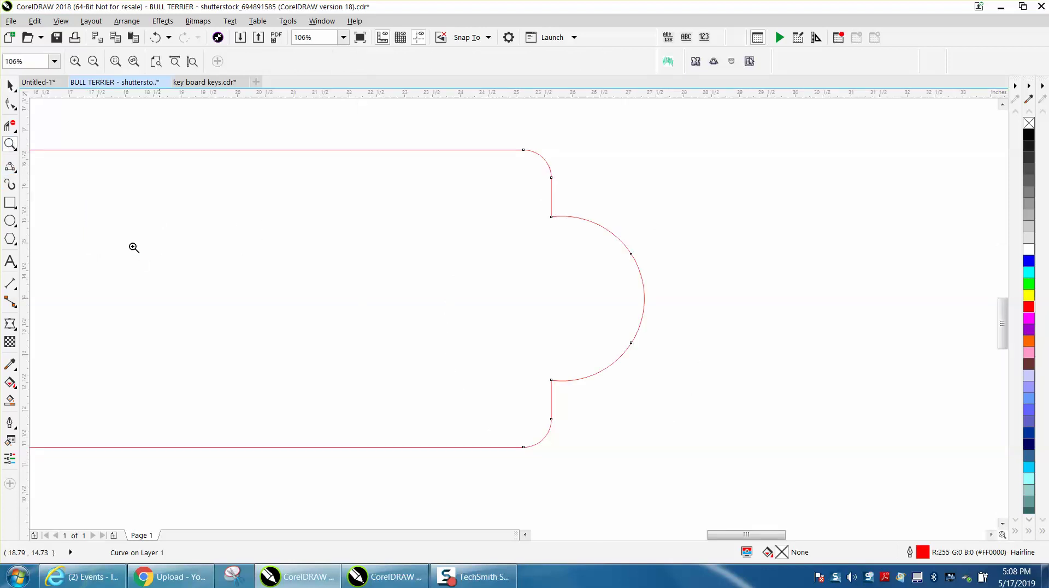
{"action": "left_click", "coordinate": [10, 220]}
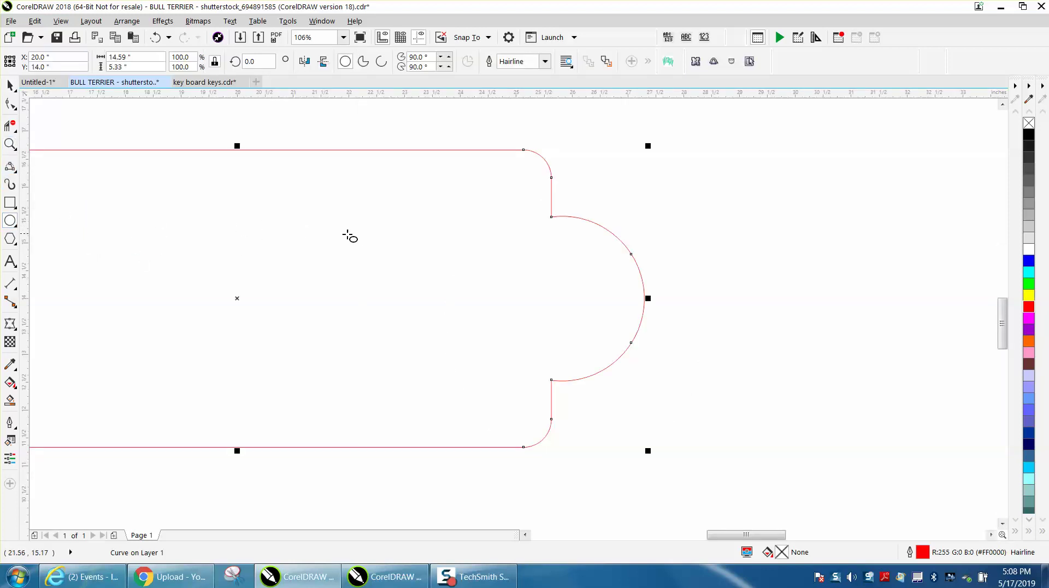
{"action": "left_click_drag", "start_coordinate": [353, 236], "coordinate": [330, 260]}
{"action": "double_click", "coordinate": [120, 56]}
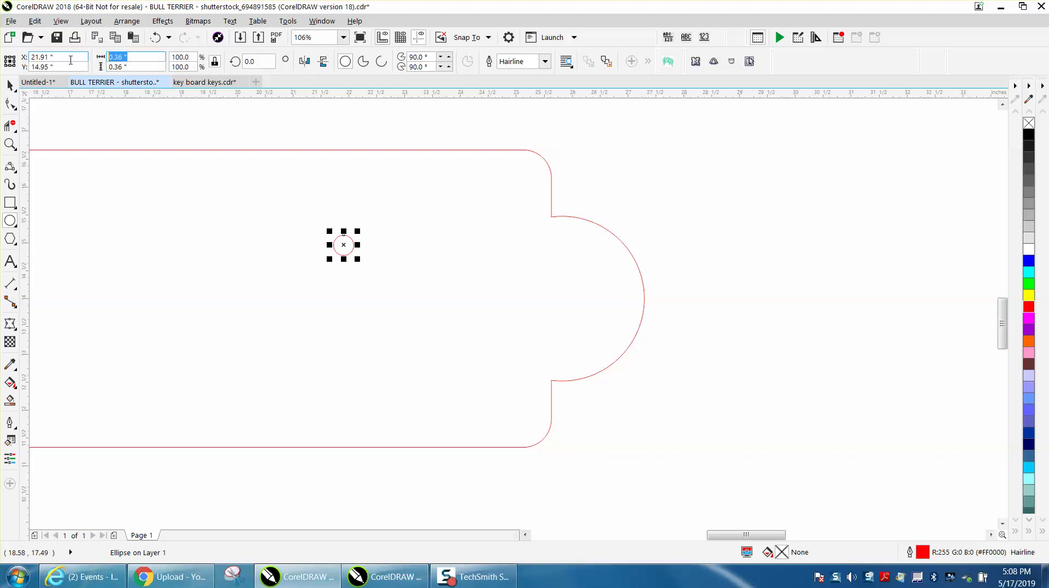
{"action": "type", "text": ".25"}
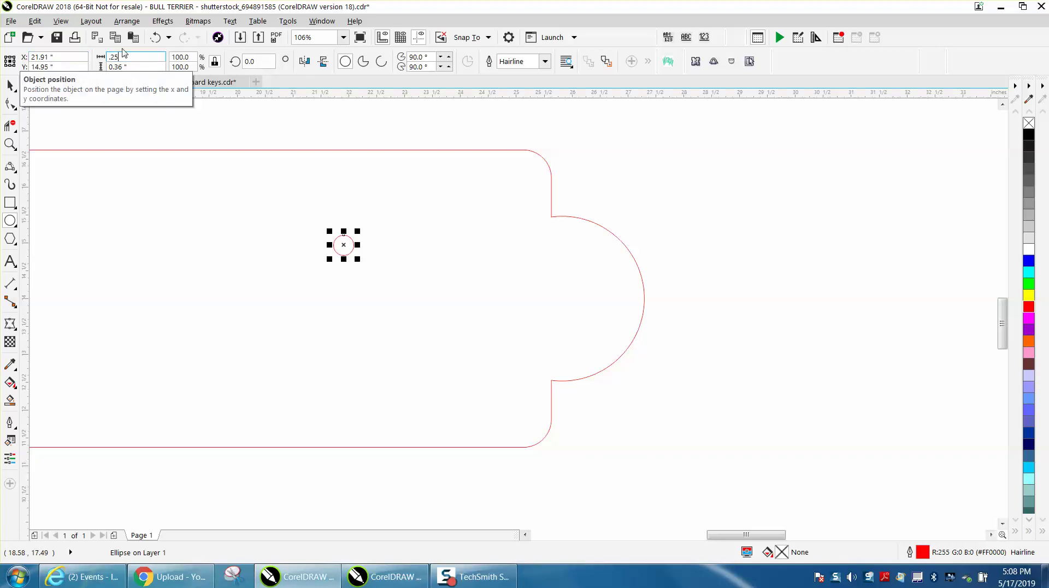
{"action": "key", "text": "Return"}
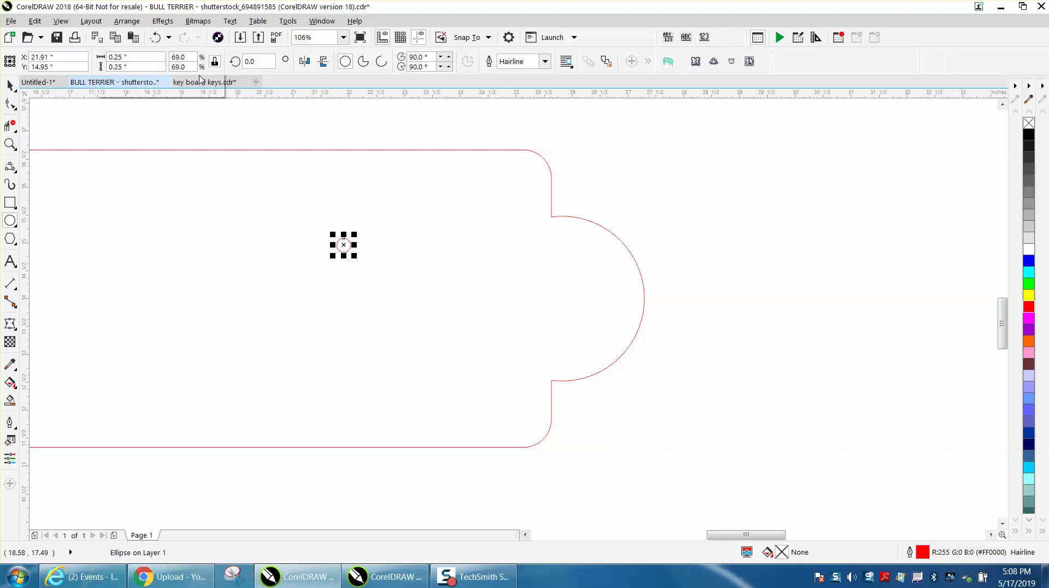
{"action": "type", "text": "20"}
{"action": "key", "text": "Tab"}
{"action": "type", "text": "14"}
{"action": "key", "text": "Return"}
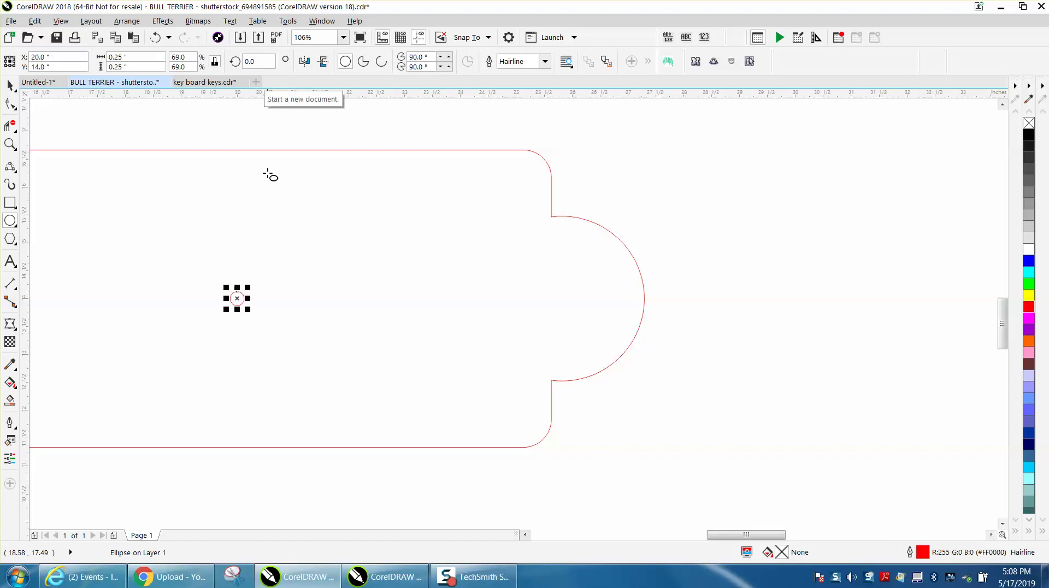
{"action": "left_click", "coordinate": [10, 85]}
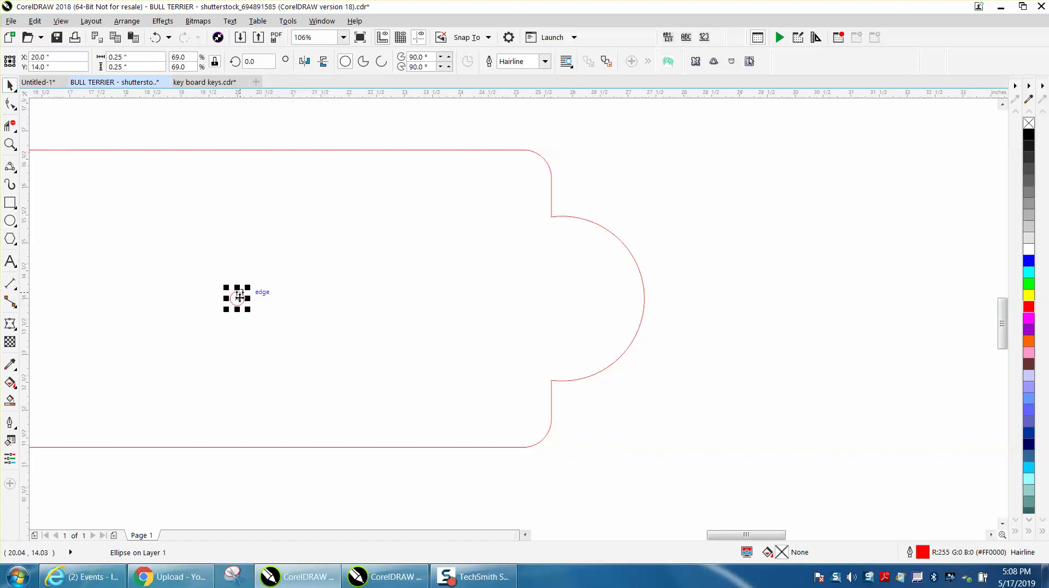
Step: Scale the circle to 0.75" and move it to the centre of the tab's lobe
{"action": "left_click_drag", "start_coordinate": [239, 299], "coordinate": [596, 298]}
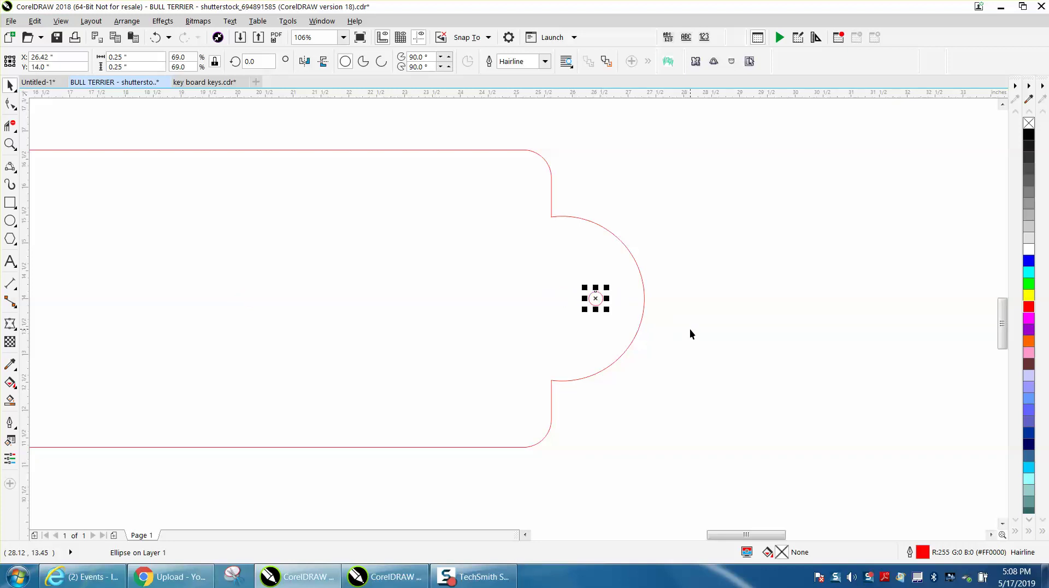
{"action": "left_click", "coordinate": [591, 266]}
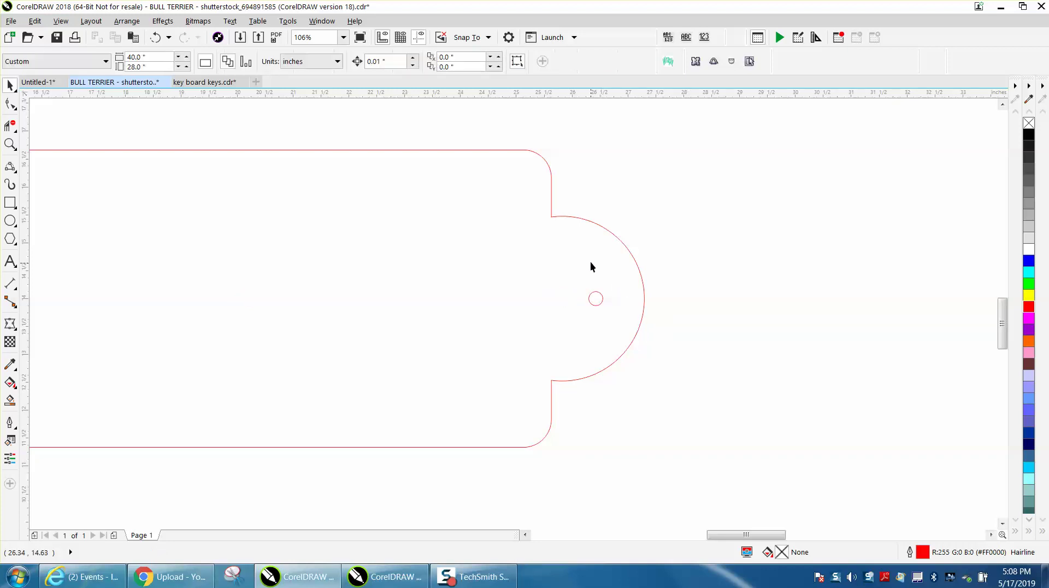
{"action": "left_click", "coordinate": [598, 309]}
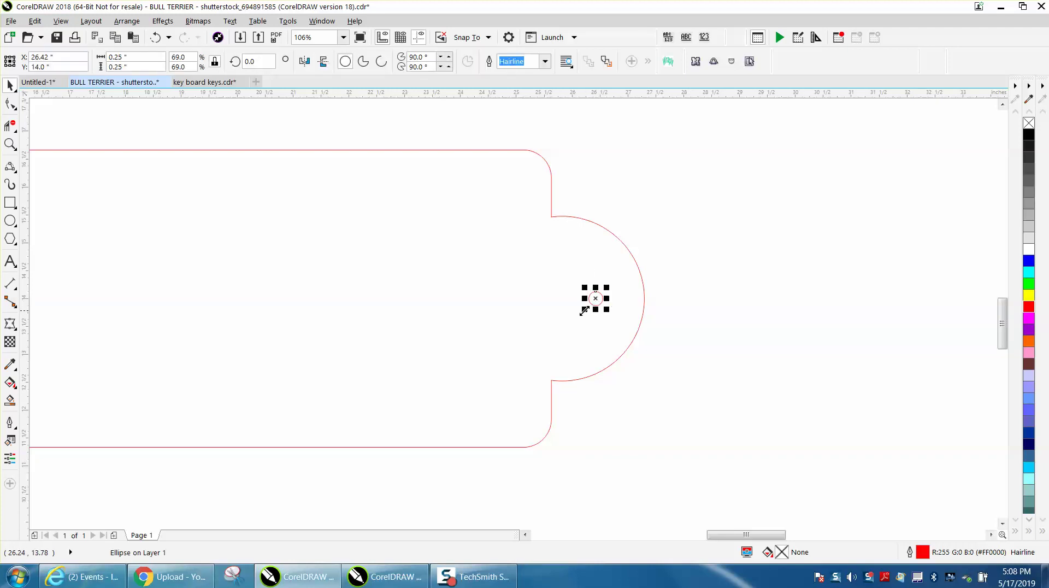
{"action": "left_click_drag", "start_coordinate": [584, 309], "coordinate": [558, 336]}
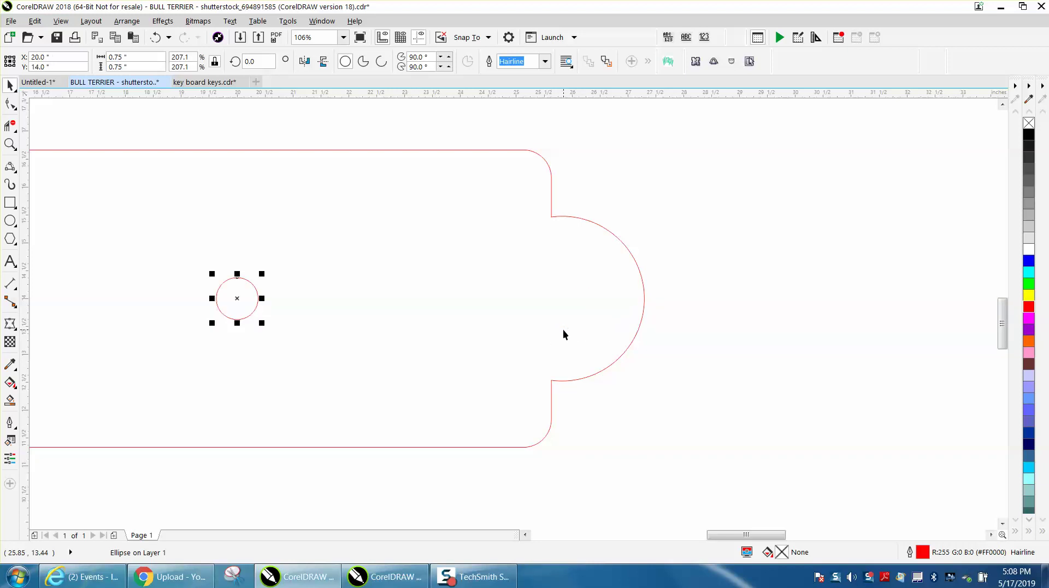
{"action": "left_click_drag", "start_coordinate": [237, 298], "coordinate": [586, 306]}
{"action": "left_click", "coordinate": [688, 306]}
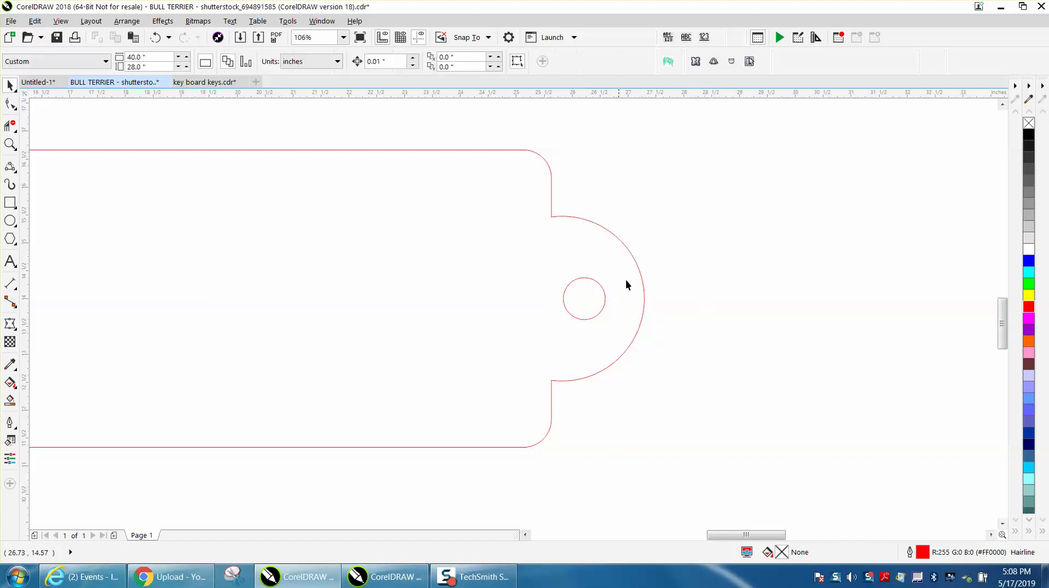
Step: Smart Fill the keychain solid black around the circle, leaving the eyelet hole open
{"action": "left_click", "coordinate": [10, 402]}
{"action": "left_click", "coordinate": [289, 346]}
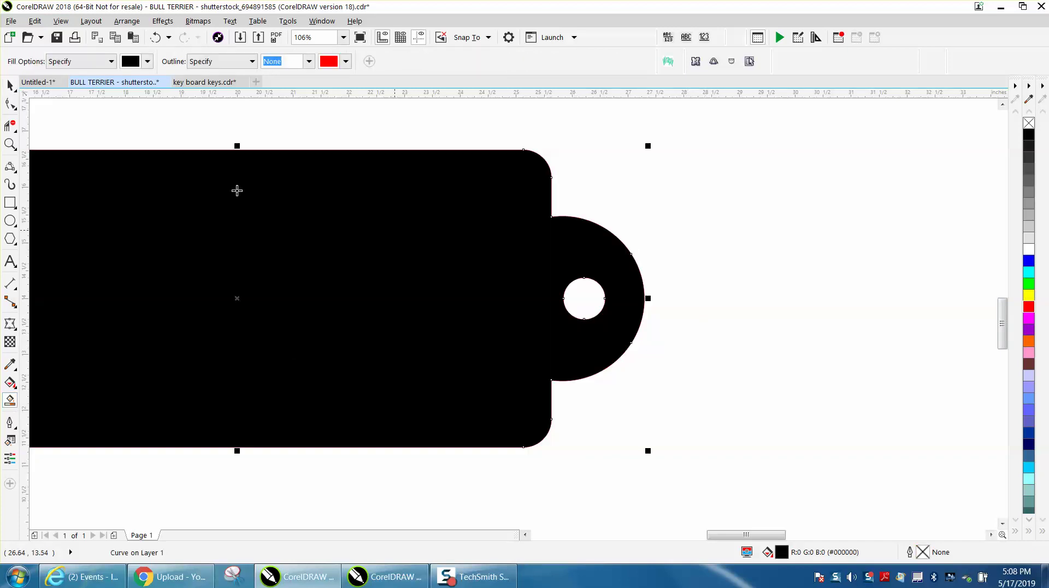
{"action": "left_click", "coordinate": [10, 86]}
{"action": "left_click", "coordinate": [180, 121]}
Step: Zoom out, then zoom in on the finished keychain
{"action": "scroll", "coordinate": [640, 273], "scroll_direction": "down", "scroll_amount": 3}
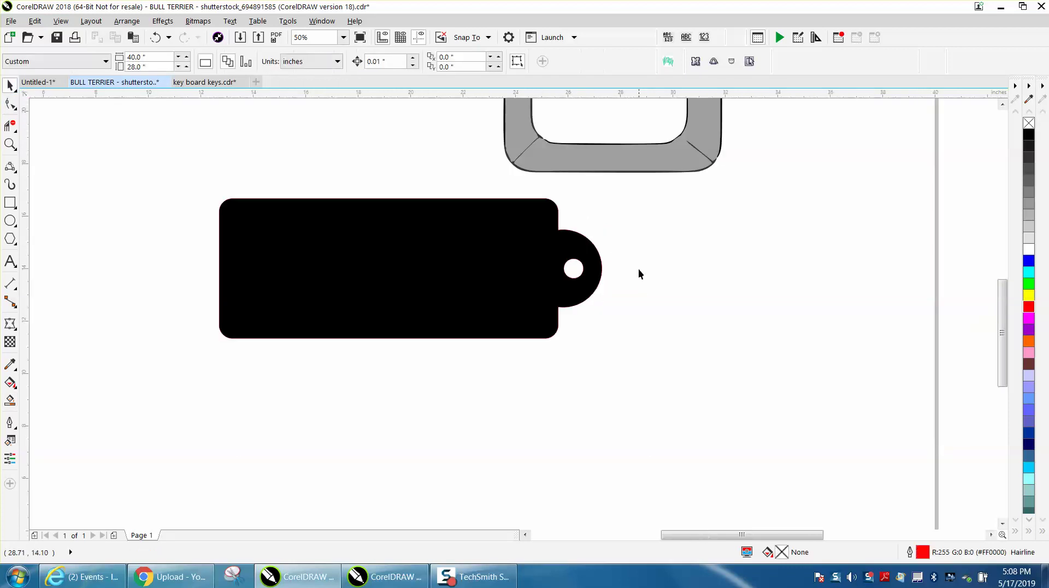
{"action": "scroll", "coordinate": [618, 273], "scroll_direction": "down", "scroll_amount": 4}
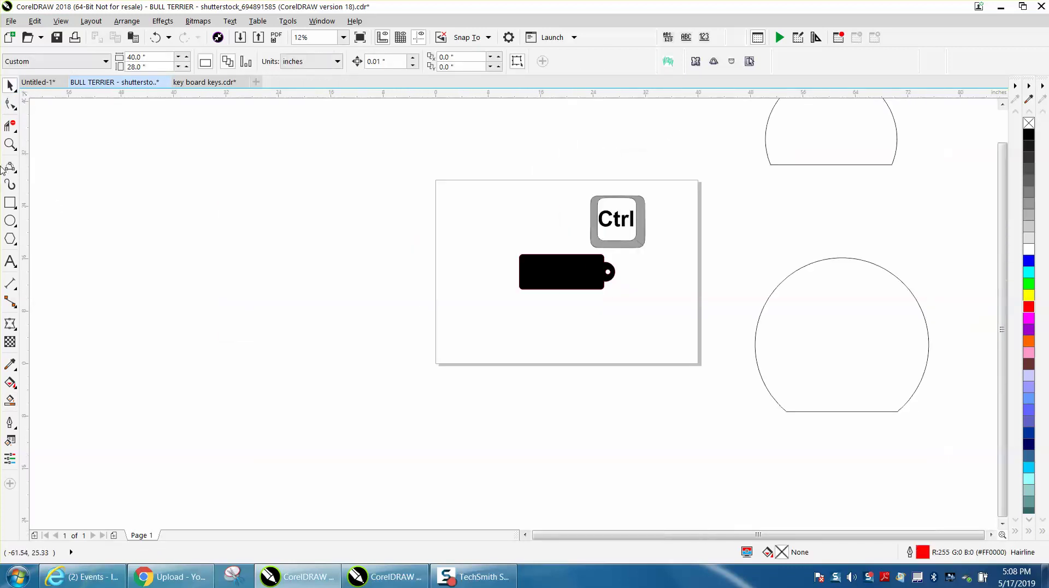
{"action": "left_click", "coordinate": [10, 145]}
{"action": "left_click_drag", "start_coordinate": [600, 206], "coordinate": [721, 281]}
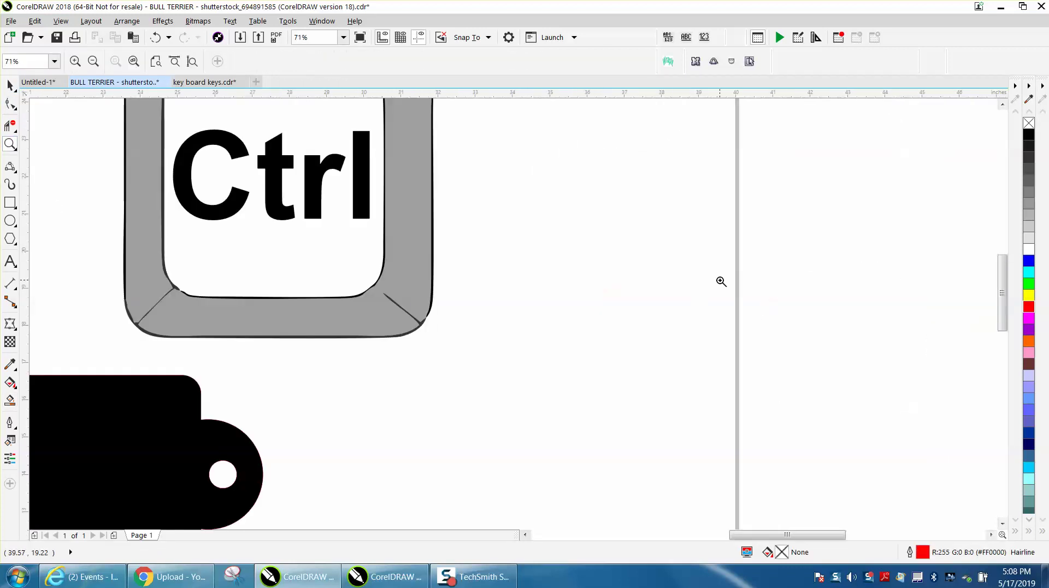